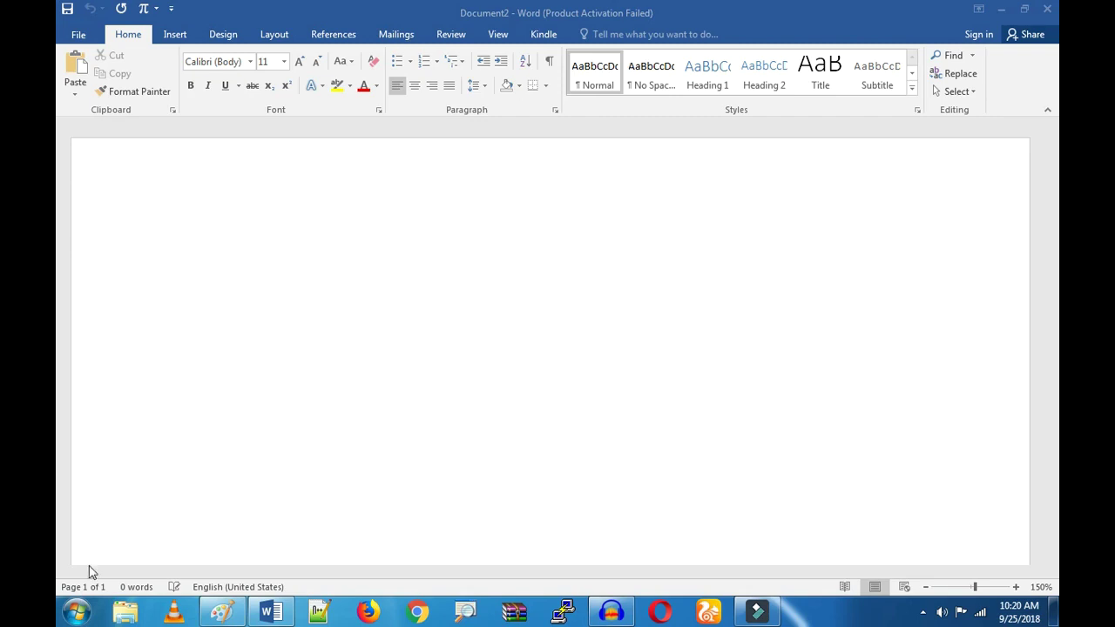
Step: Launch Icecream Screen Recorder from the Windows Start menu
click(75, 613)
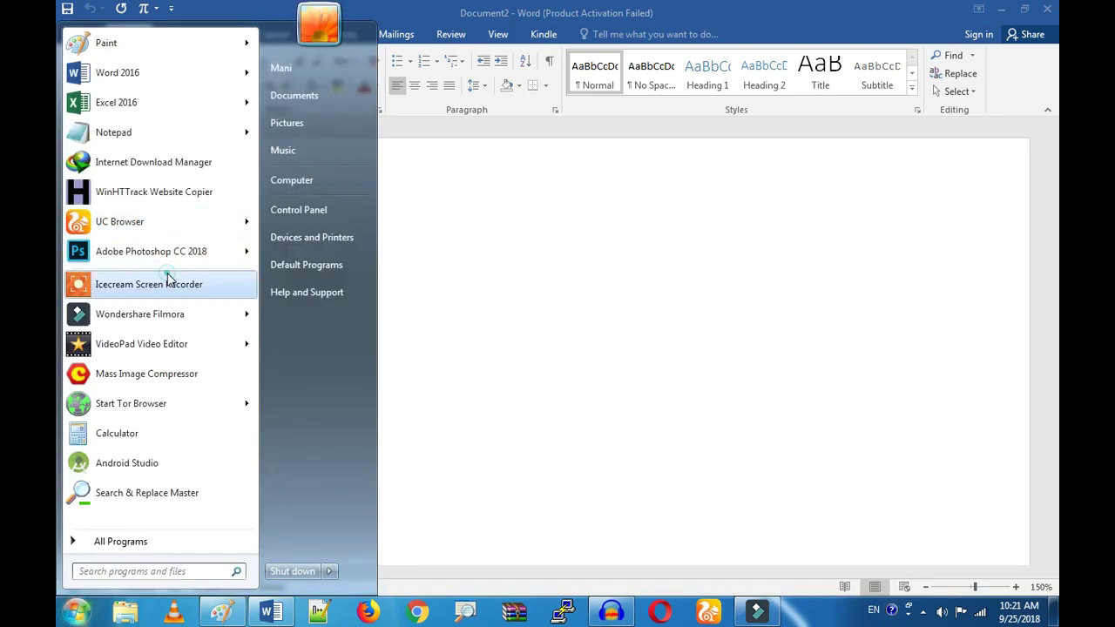
click(167, 277)
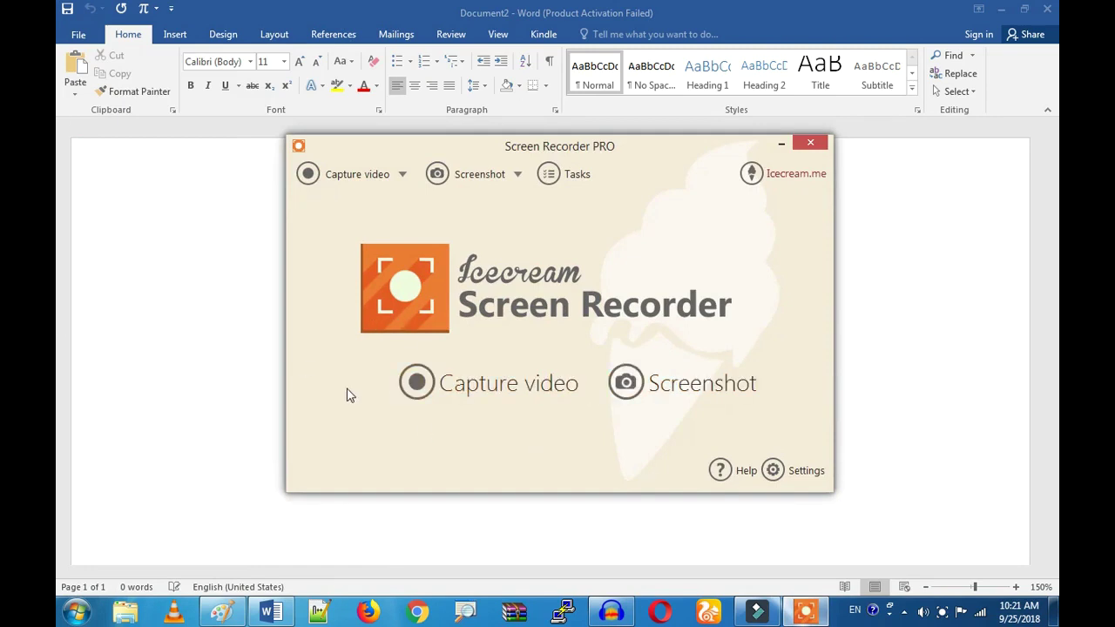
click(364, 176)
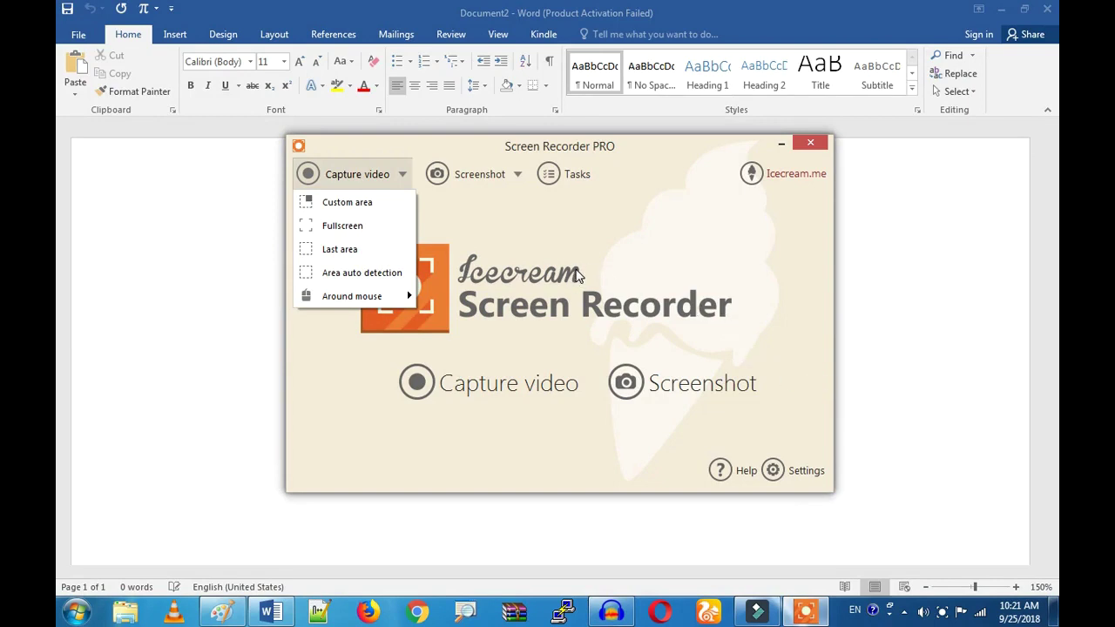
click(347, 203)
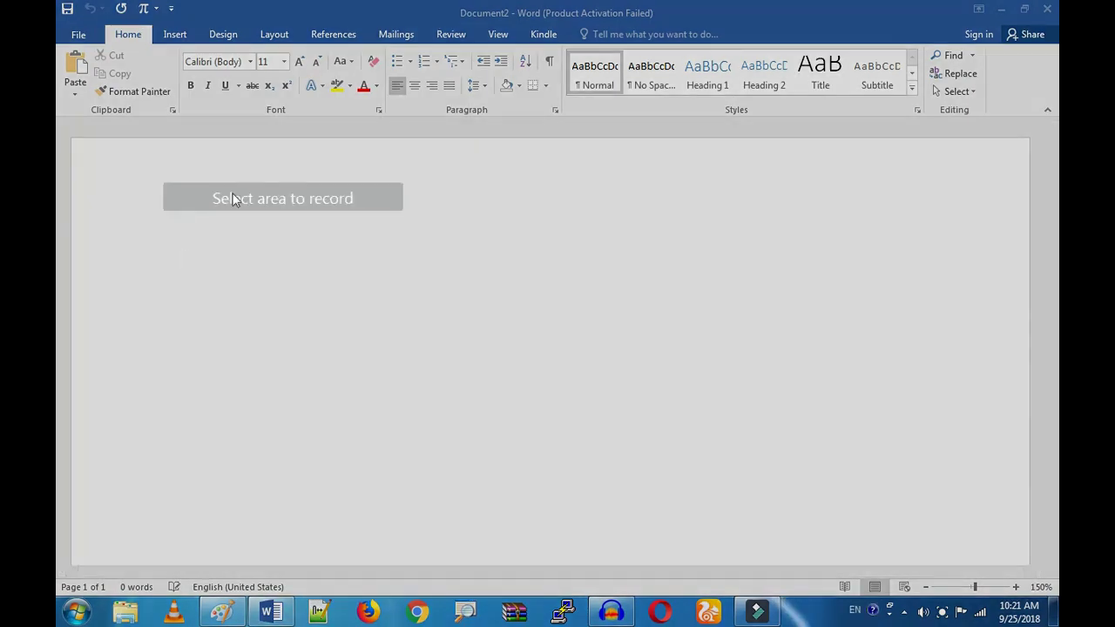
drag(154, 156, 868, 471)
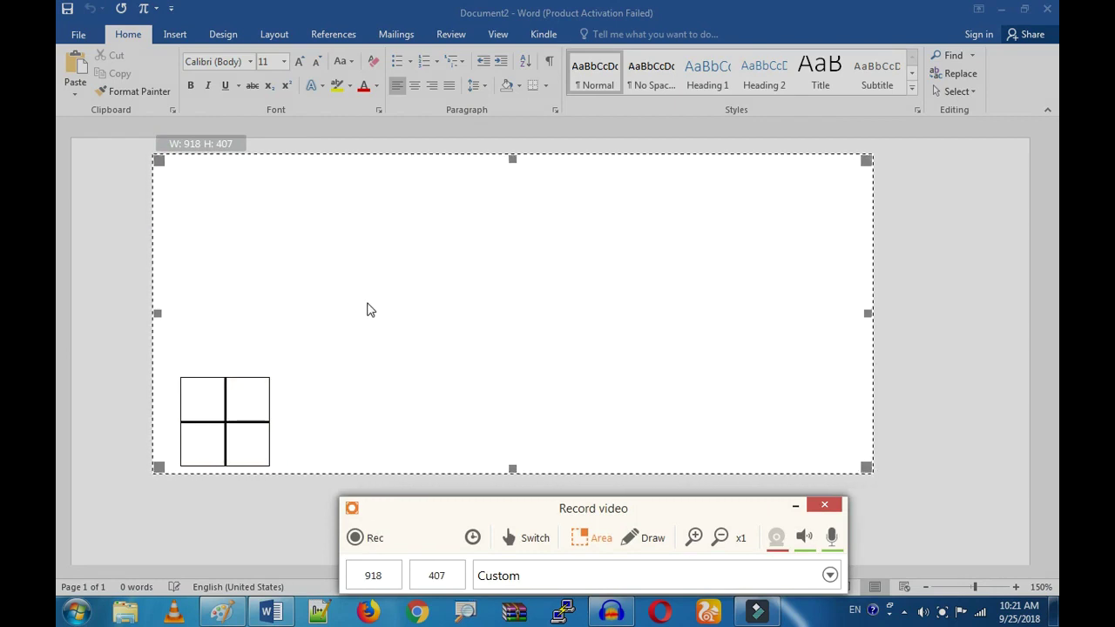
key(Escape)
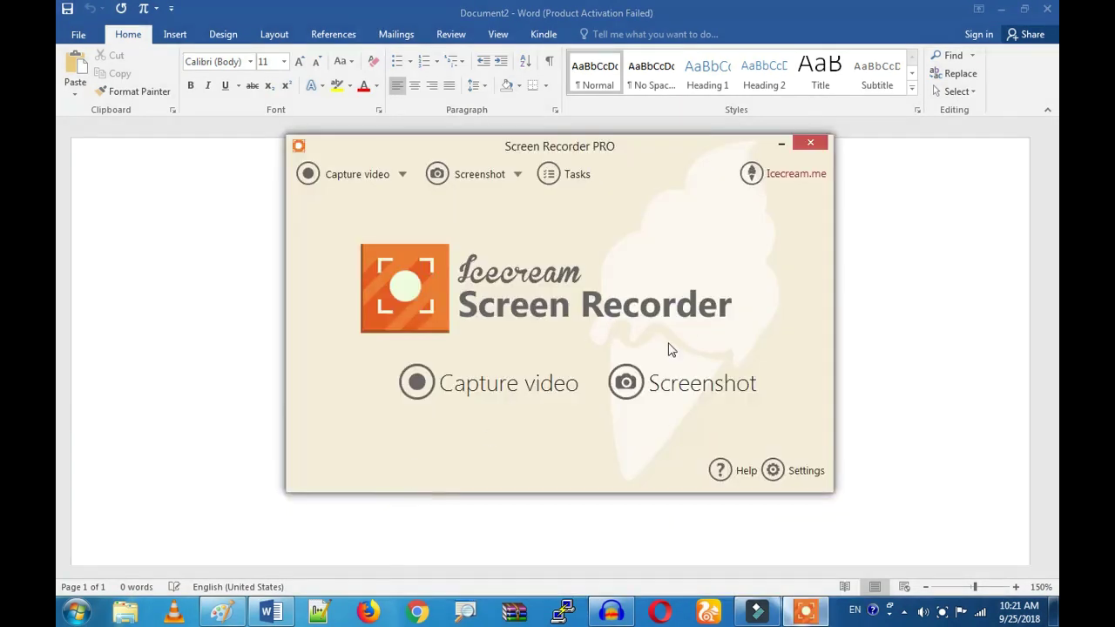
click(369, 179)
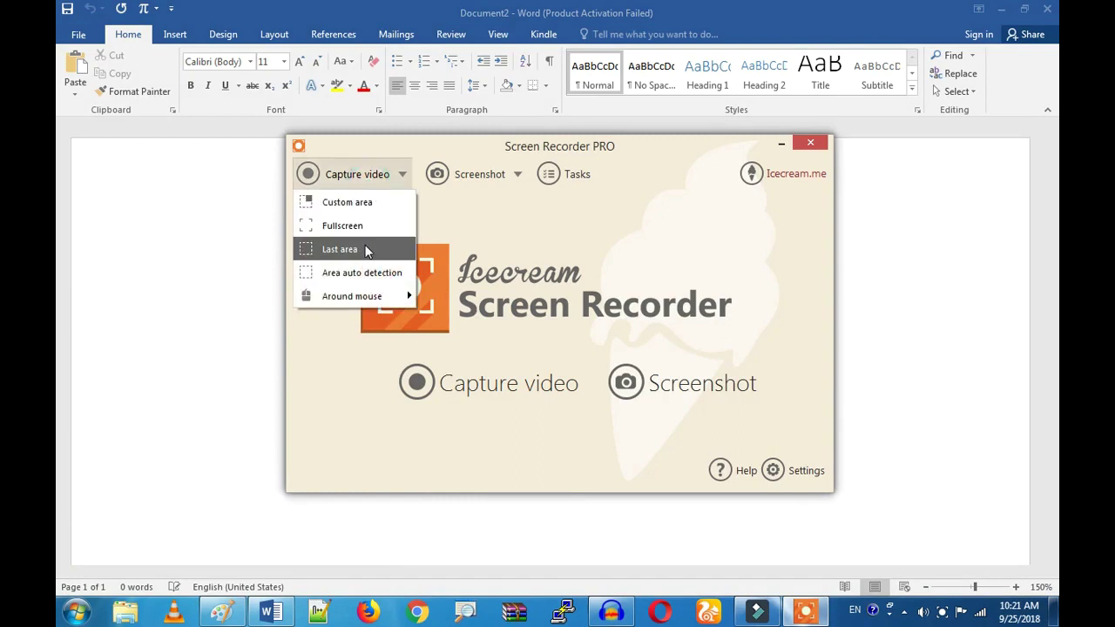
mouse_move(370, 299)
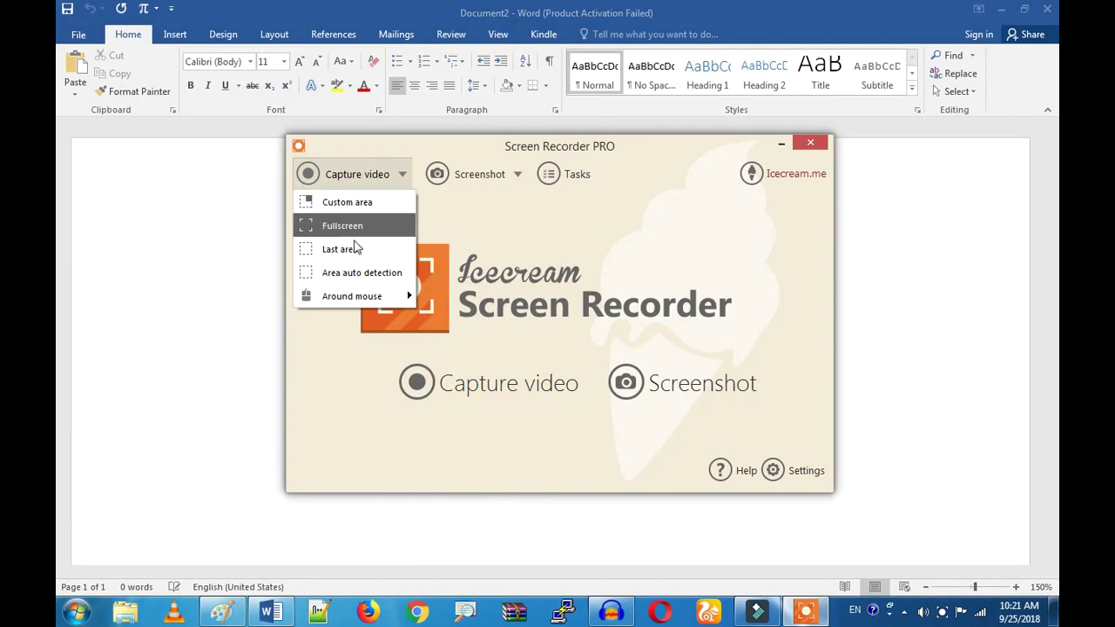
click(353, 204)
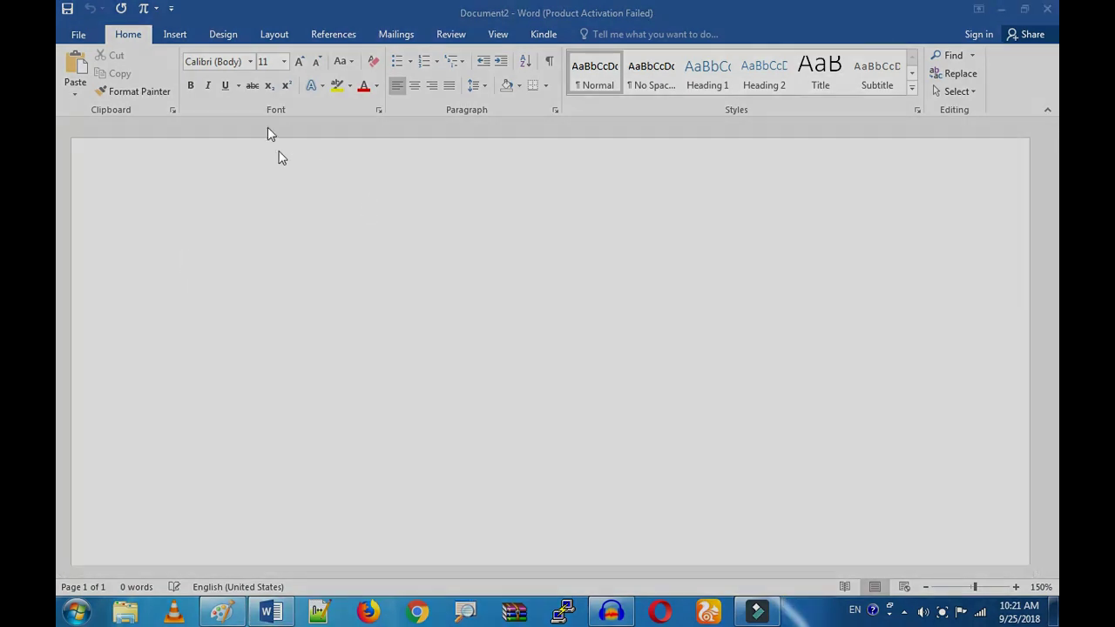
drag(230, 68, 903, 557)
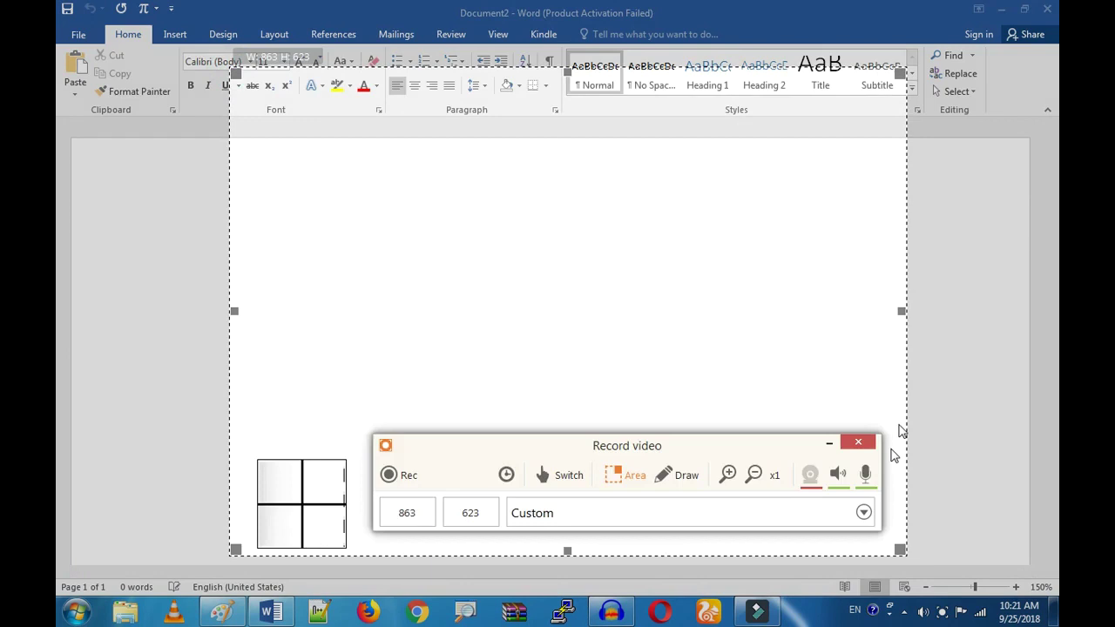
drag(900, 311, 736, 311)
drag(485, 70, 452, 17)
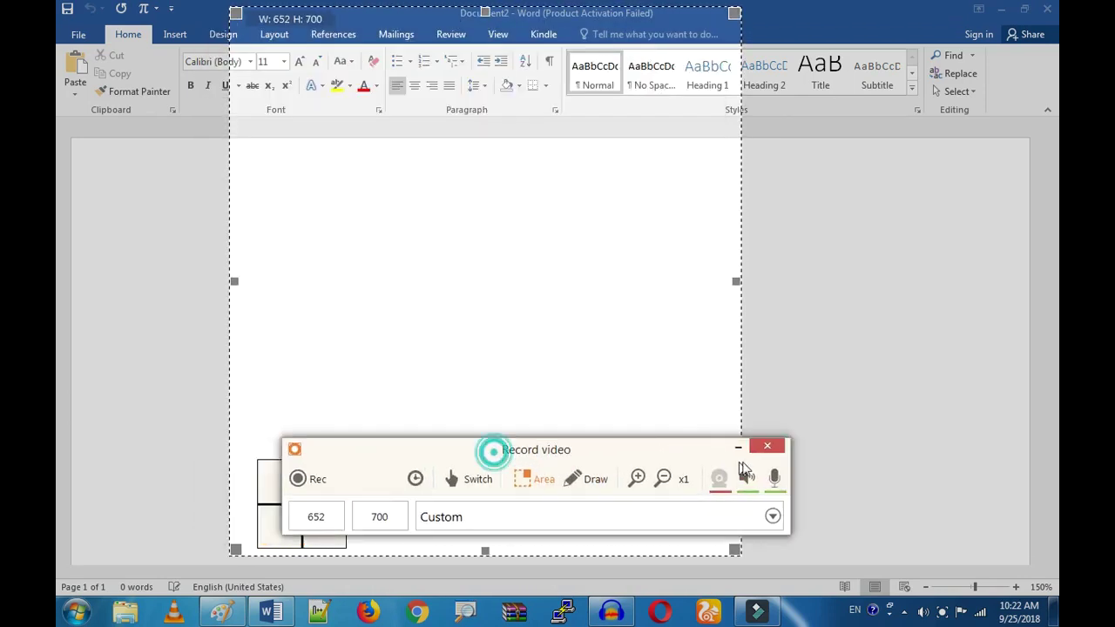
drag(490, 451, 1054, 503)
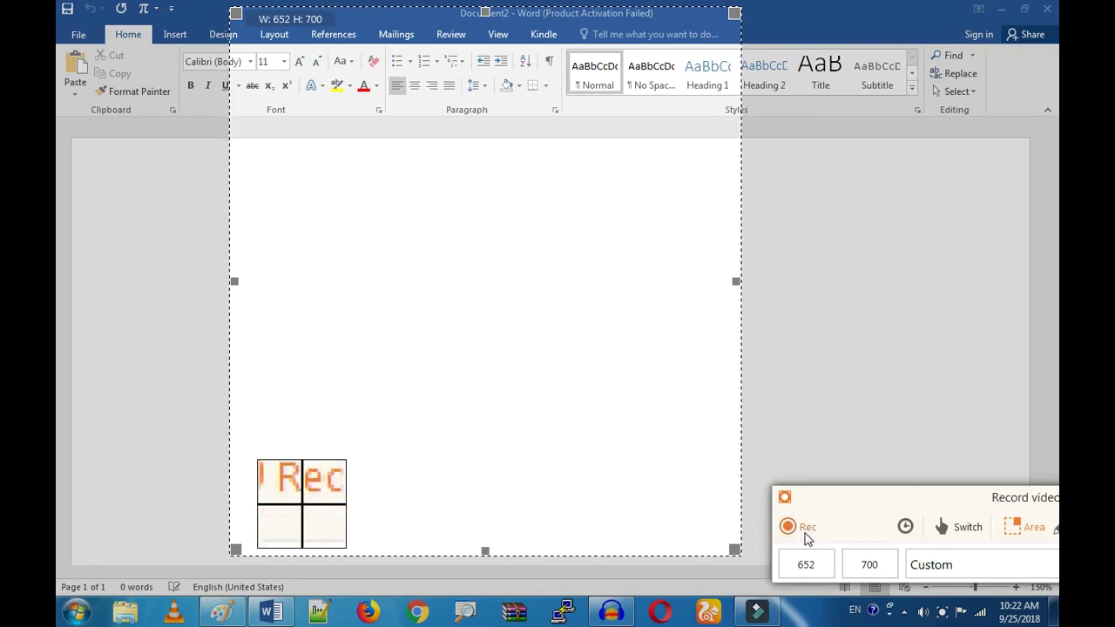
drag(856, 523, 294, 393)
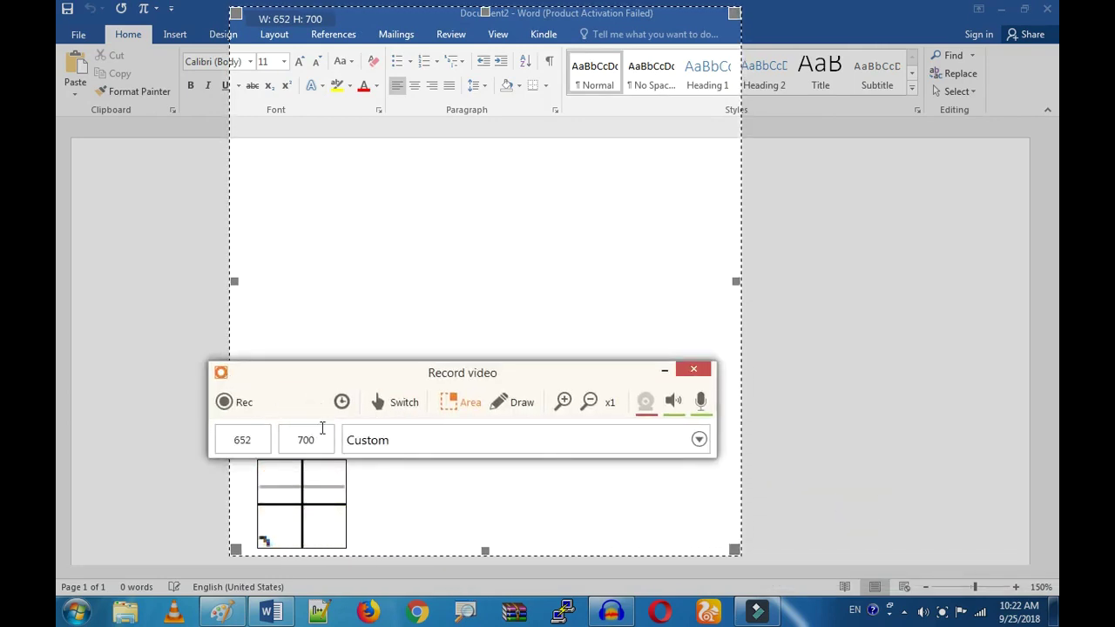
key(Escape)
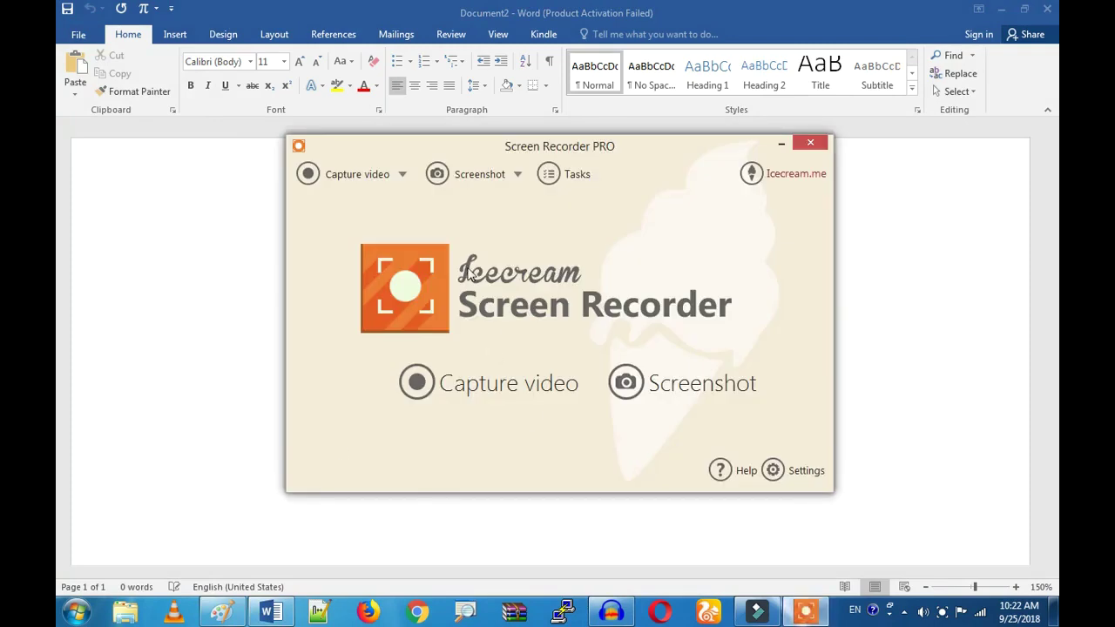
click(338, 179)
click(489, 177)
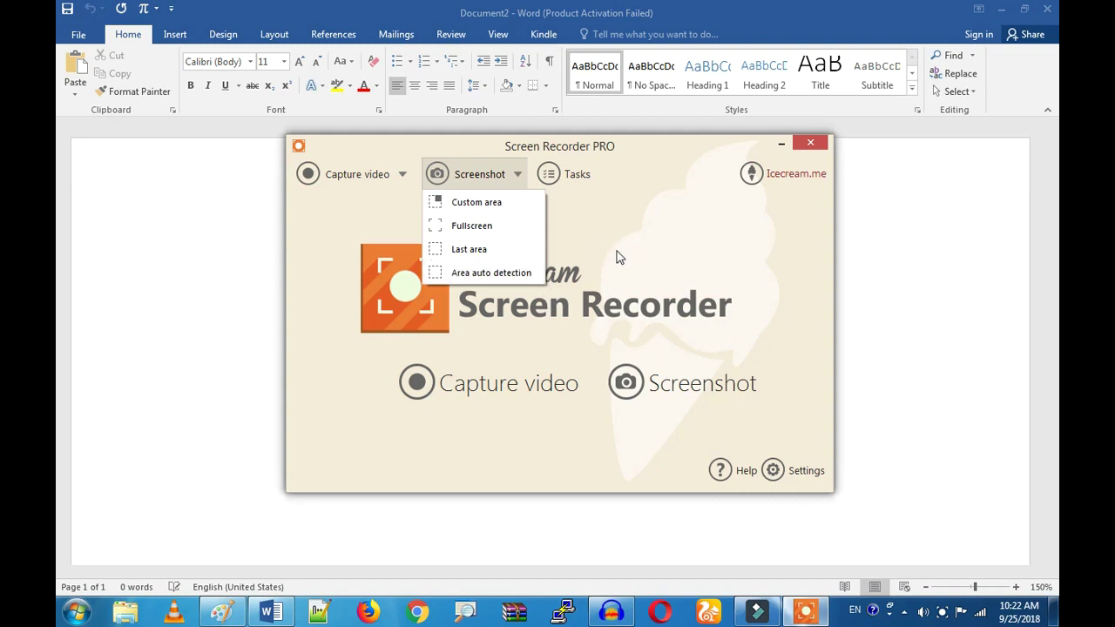
click(557, 174)
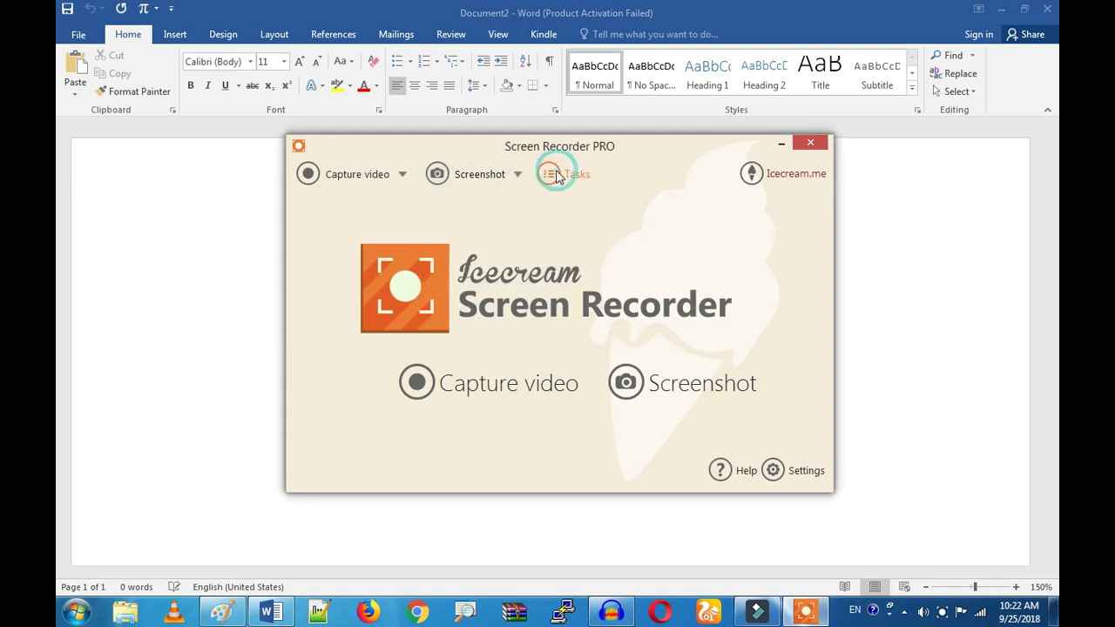
click(692, 236)
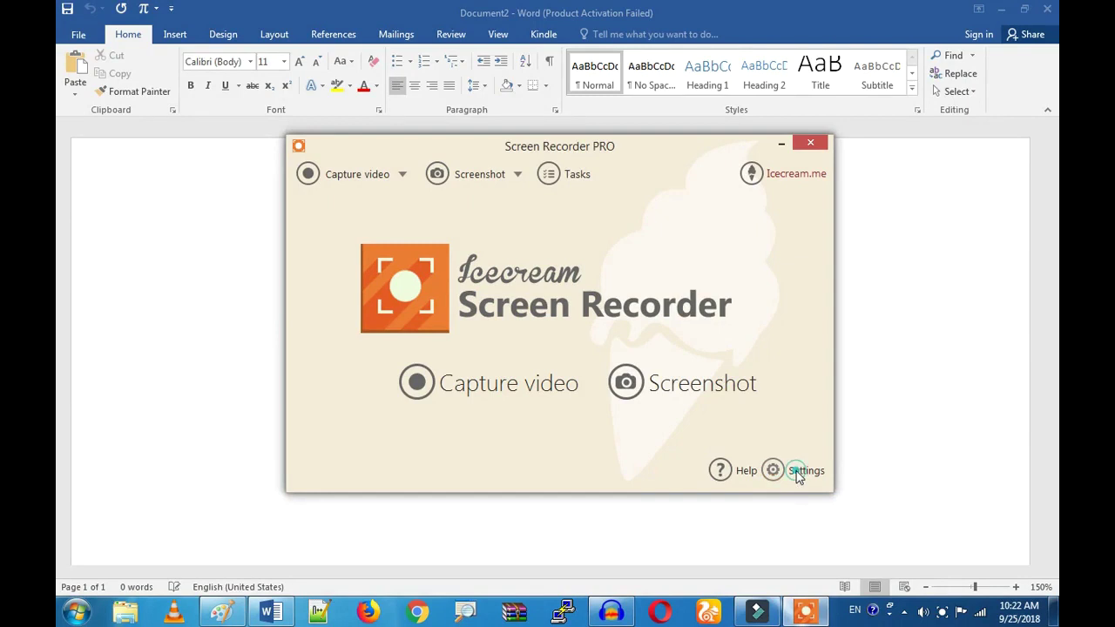
click(801, 469)
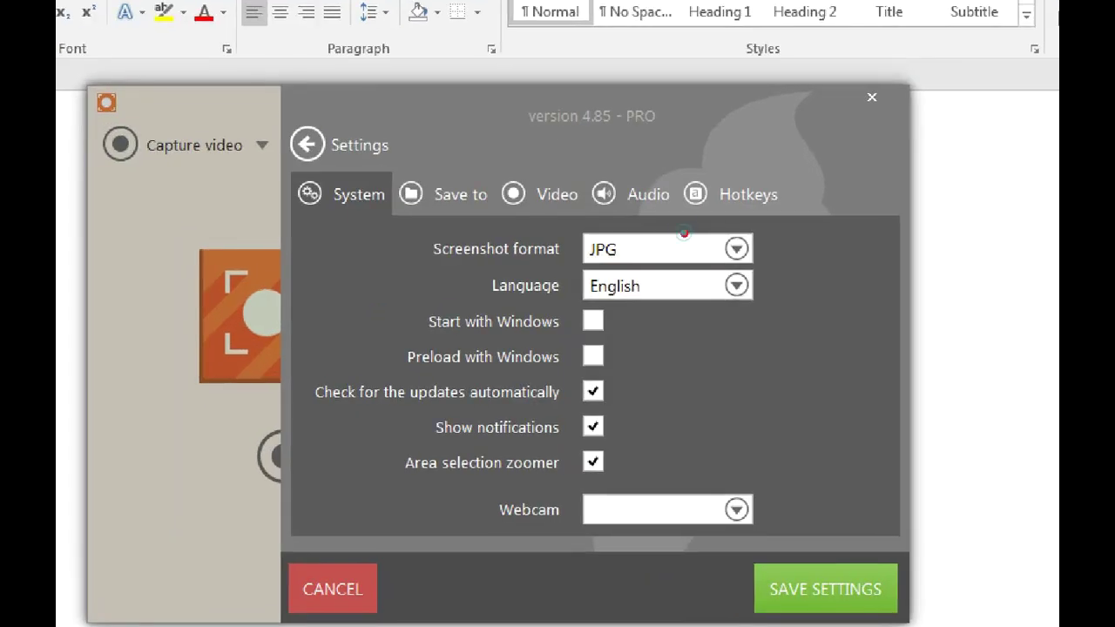
Step: Keep JPG as the screenshot format and dismiss the Windows color scheme warning
drag(666, 218, 612, 255)
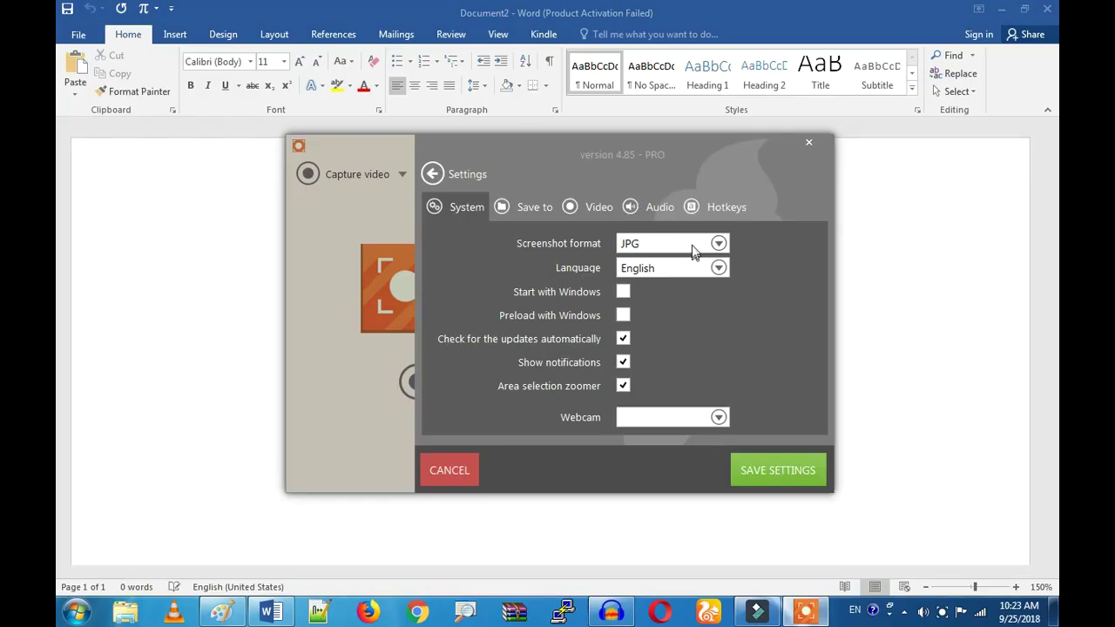
click(694, 250)
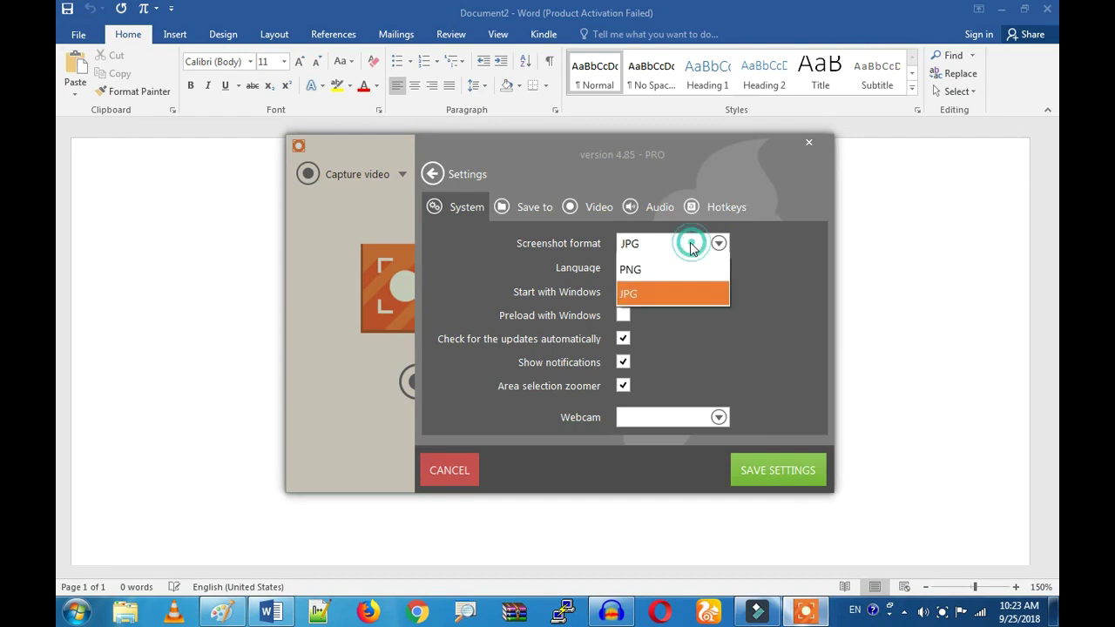
click(669, 297)
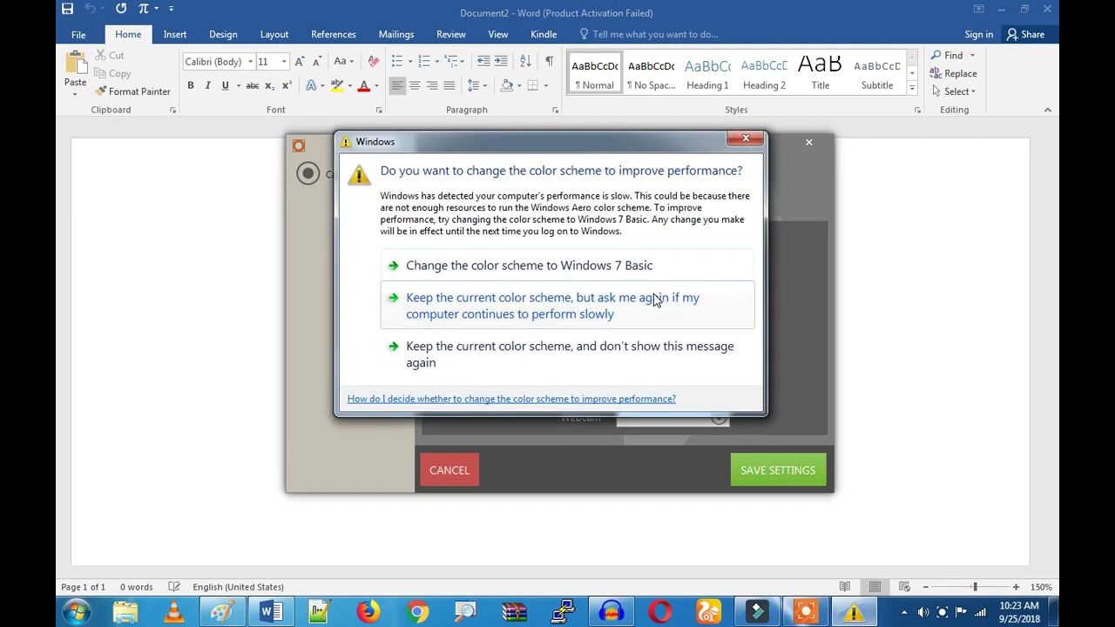
click(743, 141)
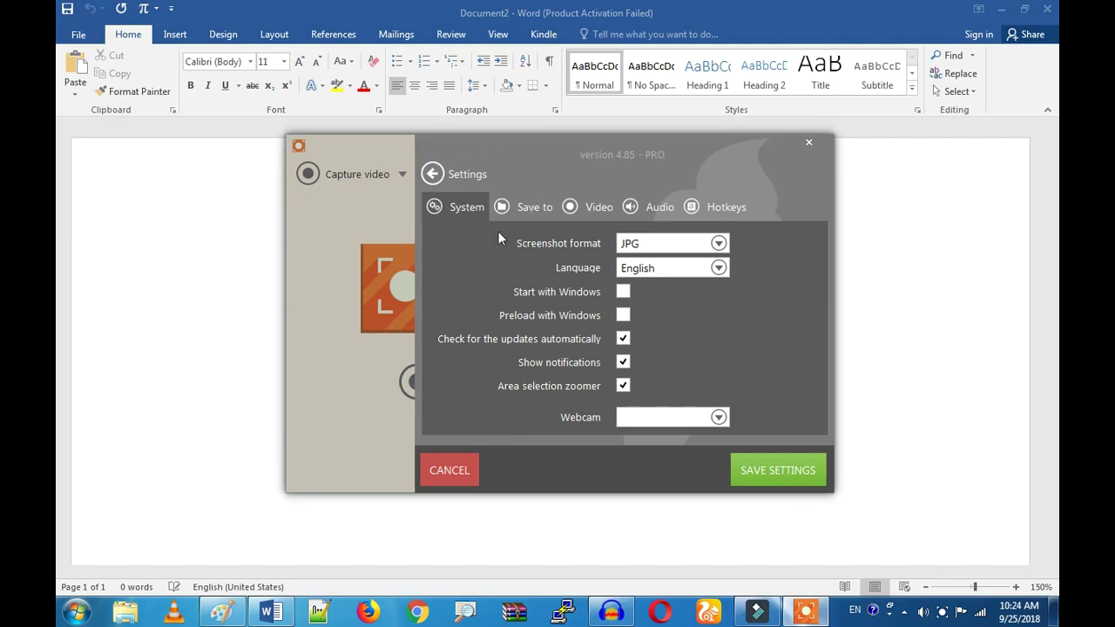
click(519, 207)
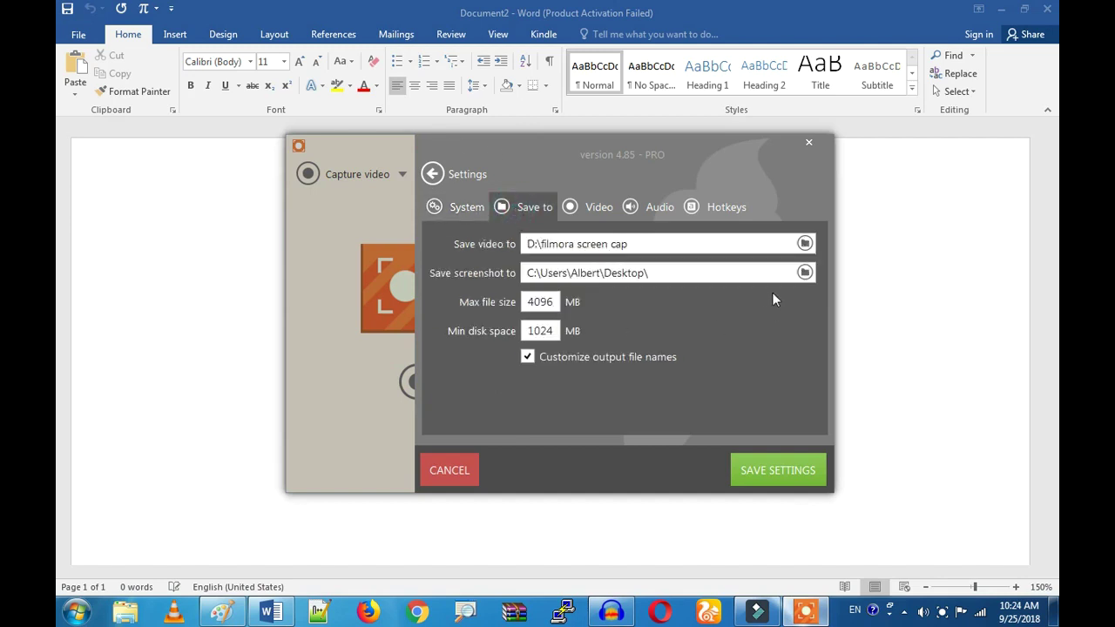
Step: Set the screenshot save folder to D:\filmora screen cap
click(805, 244)
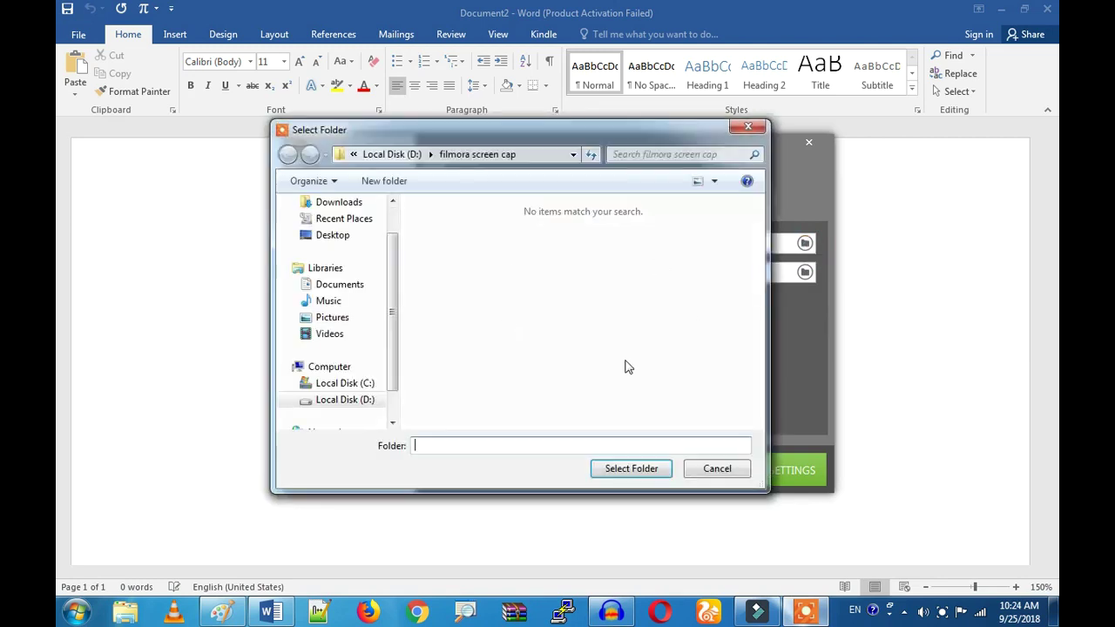
click(745, 129)
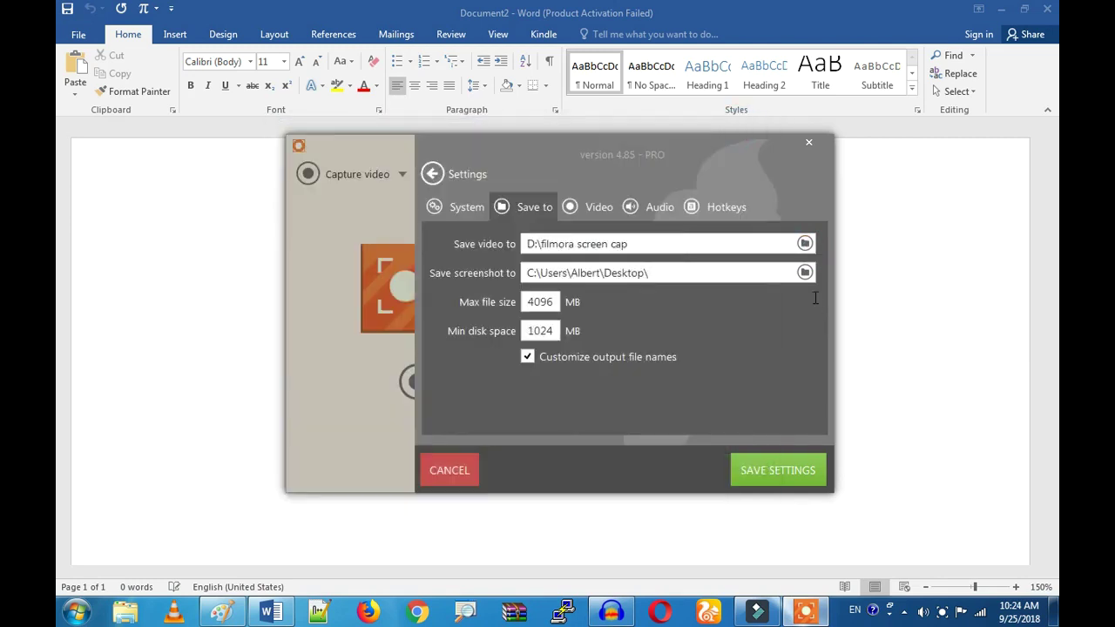
click(804, 272)
click(778, 128)
click(805, 272)
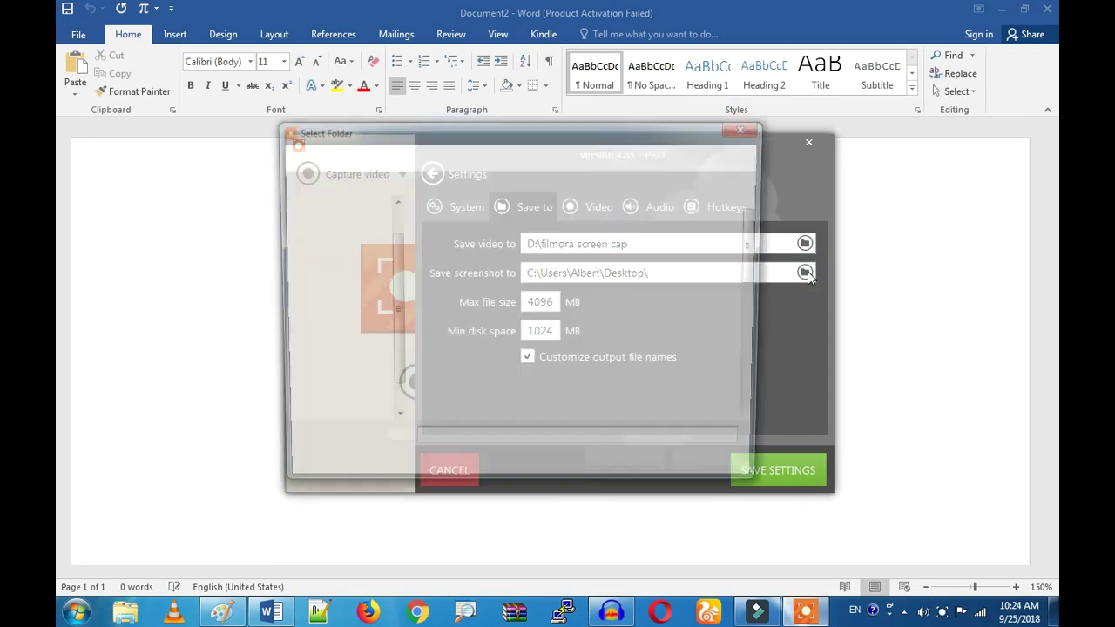
scroll(348, 409, down, 1)
click(357, 401)
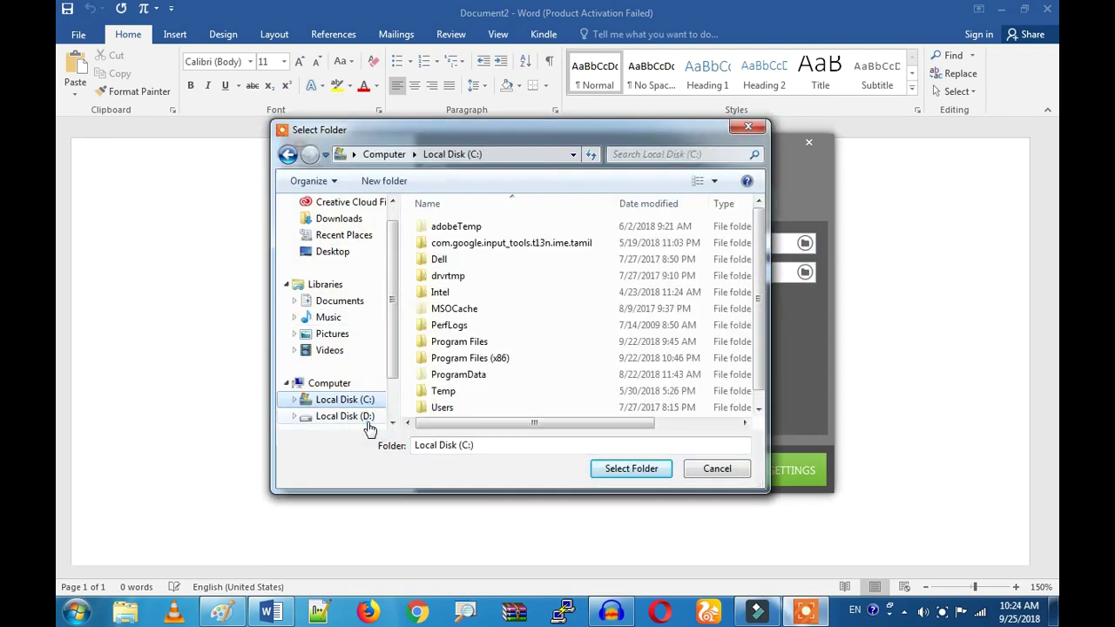
click(353, 400)
click(485, 343)
click(620, 470)
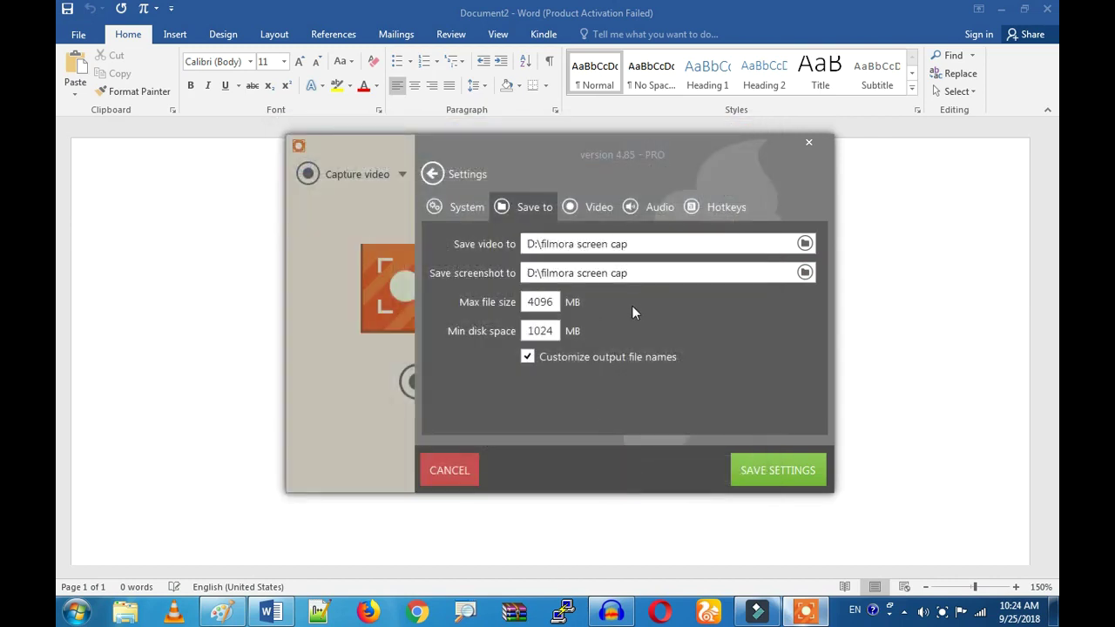
Step: Select the Max file size 4096 and Min disk space 1024 values, leaving them unchanged
drag(528, 303, 560, 302)
click(543, 302)
drag(557, 302, 527, 301)
click(535, 300)
drag(525, 331, 547, 338)
click(546, 331)
click(584, 206)
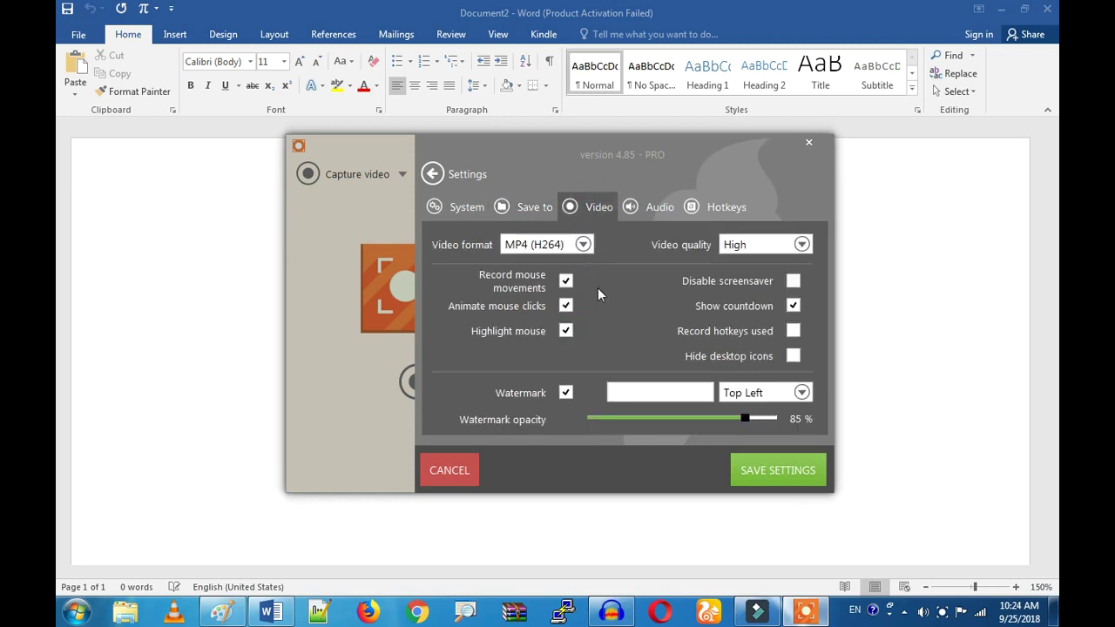
click(547, 245)
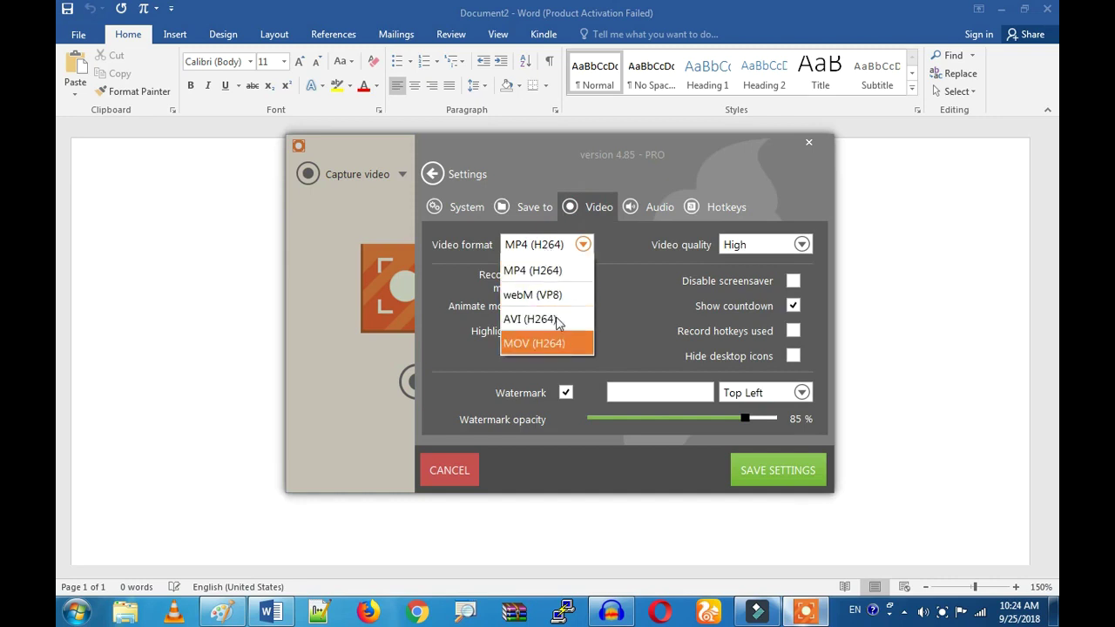
click(546, 271)
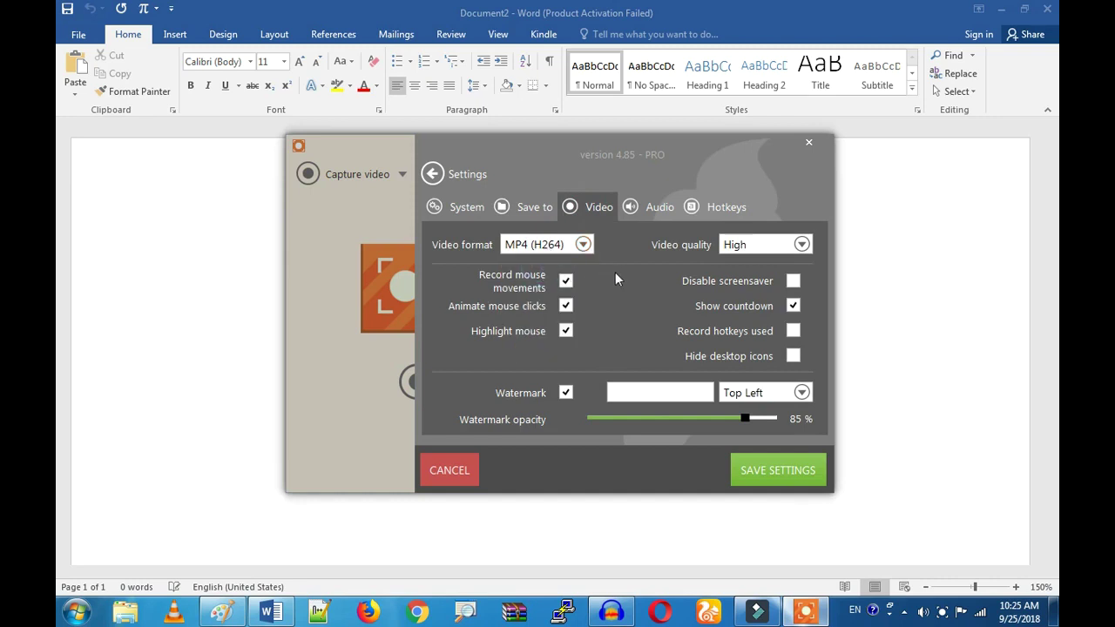
drag(614, 272, 596, 277)
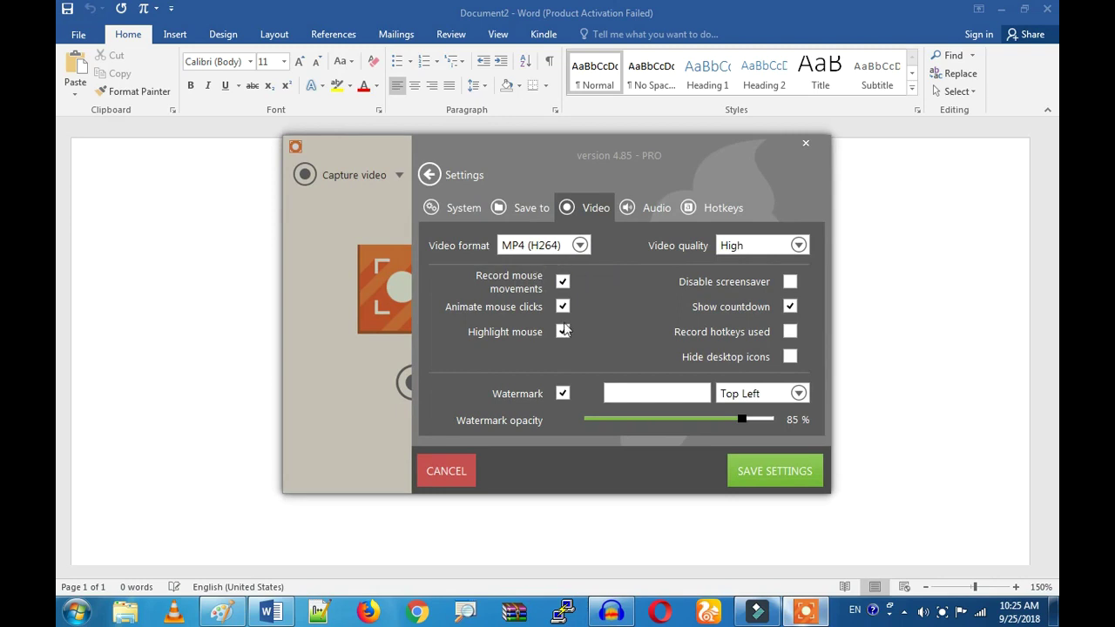
click(784, 245)
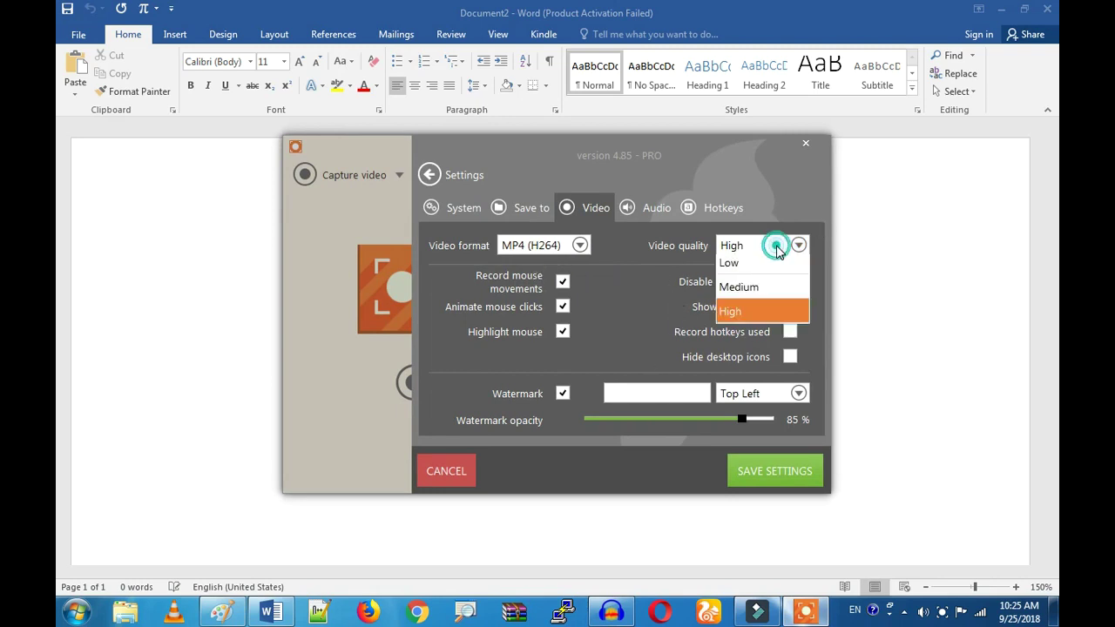
click(756, 320)
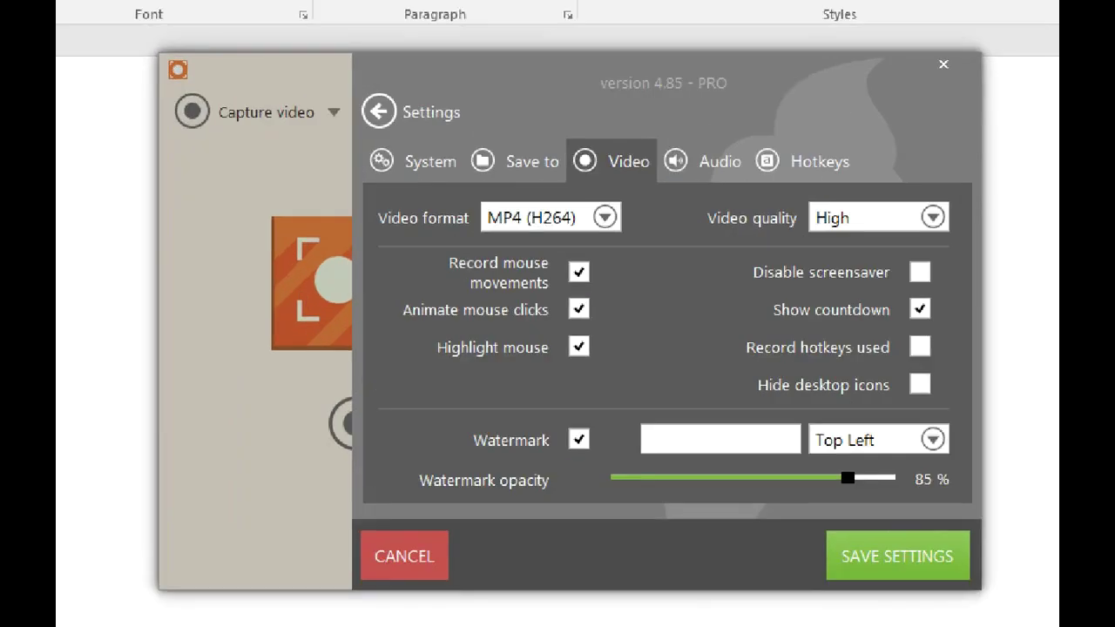
mouse_move(508, 233)
mouse_down()
mouse_move(431, 244)
mouse_move(484, 301)
mouse_move(601, 300)
mouse_move(509, 238)
mouse_up()
drag(613, 324, 684, 283)
mouse_move(604, 350)
mouse_down()
mouse_move(620, 383)
mouse_move(676, 350)
mouse_up()
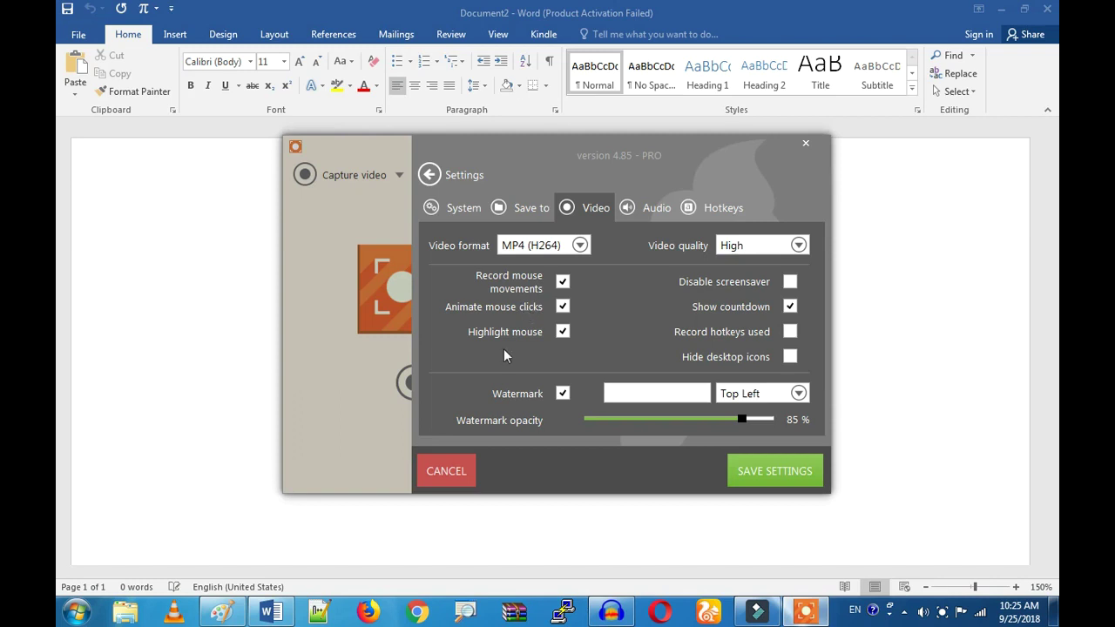
click(647, 392)
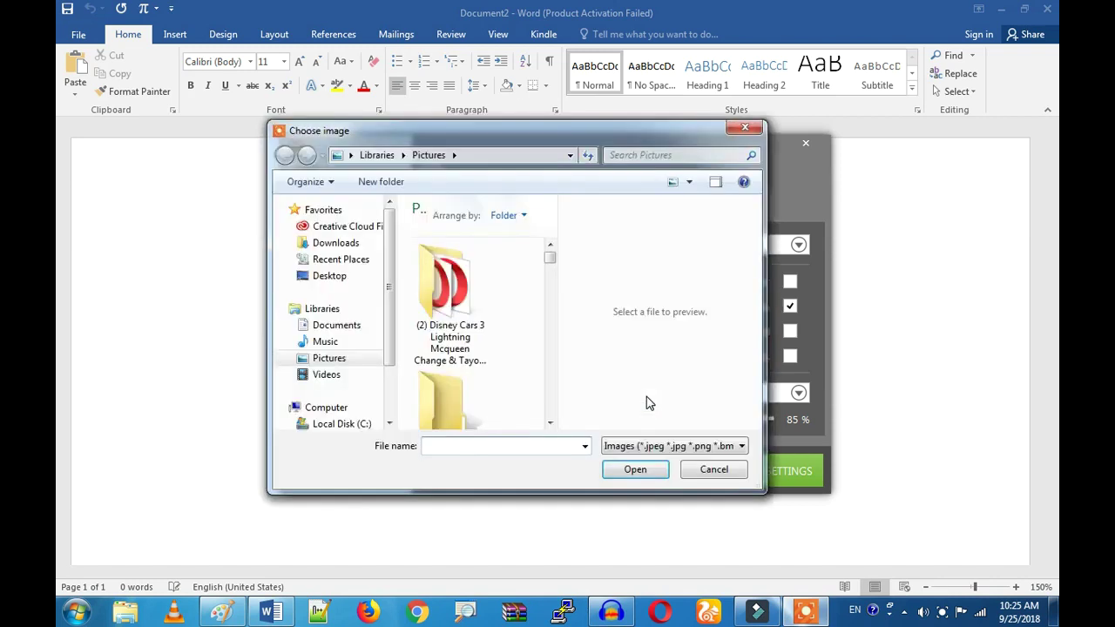
click(741, 130)
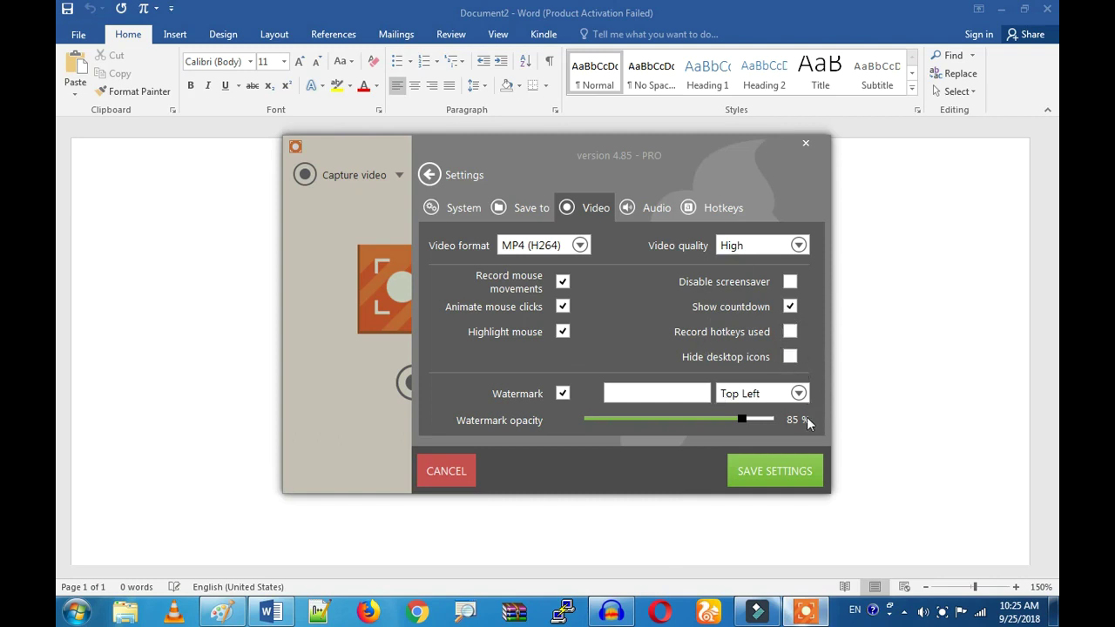
Step: Keep the built-in microphone and speakers as audio devices and save the settings
click(649, 209)
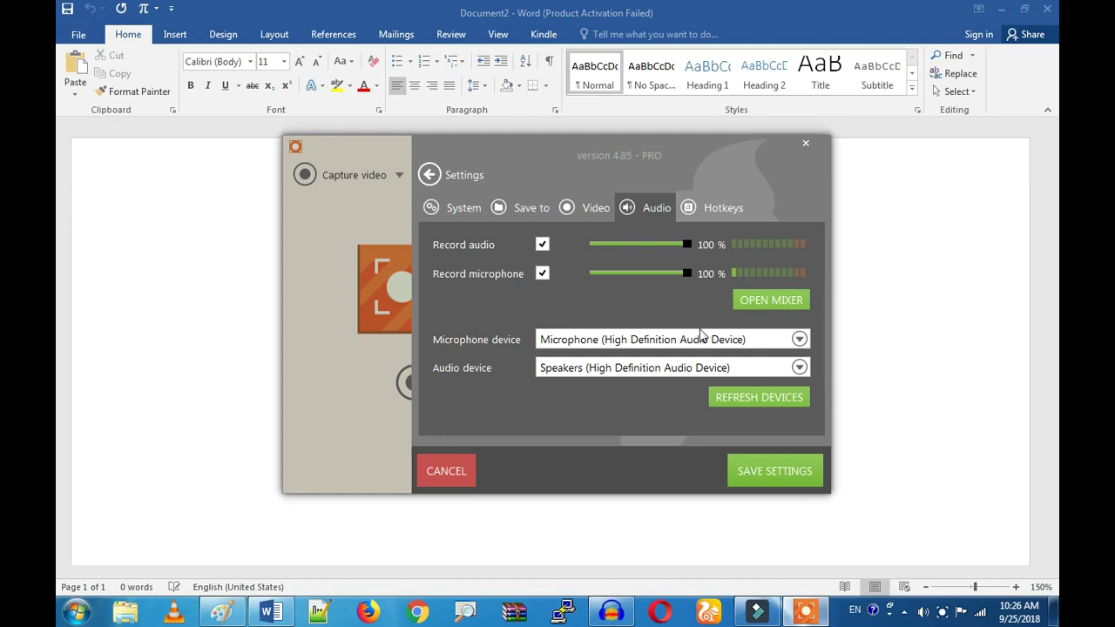
click(716, 338)
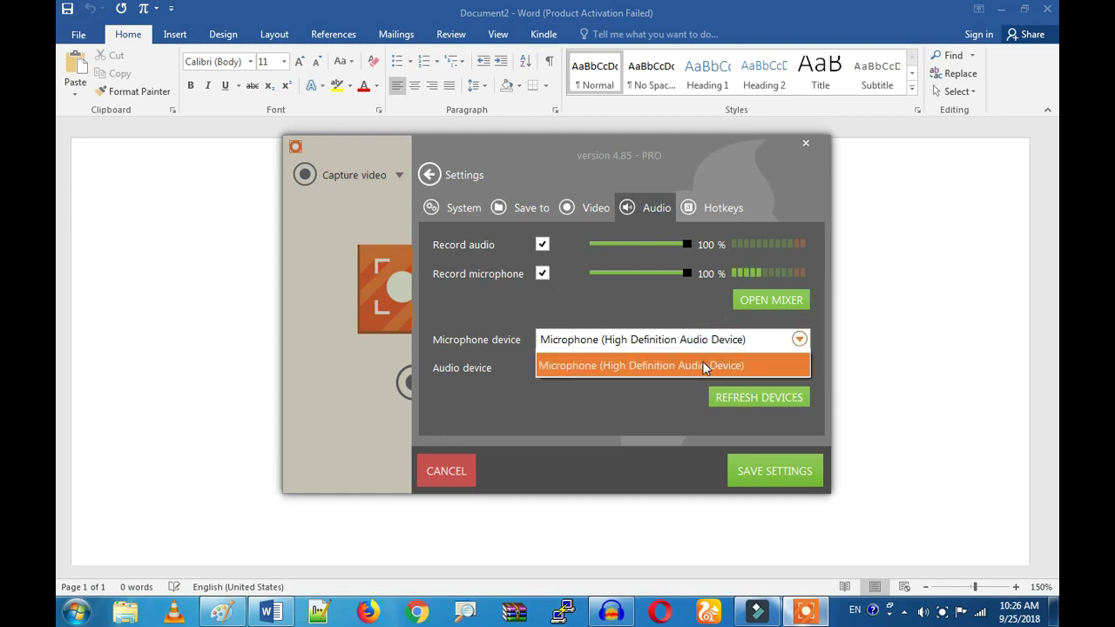
click(707, 365)
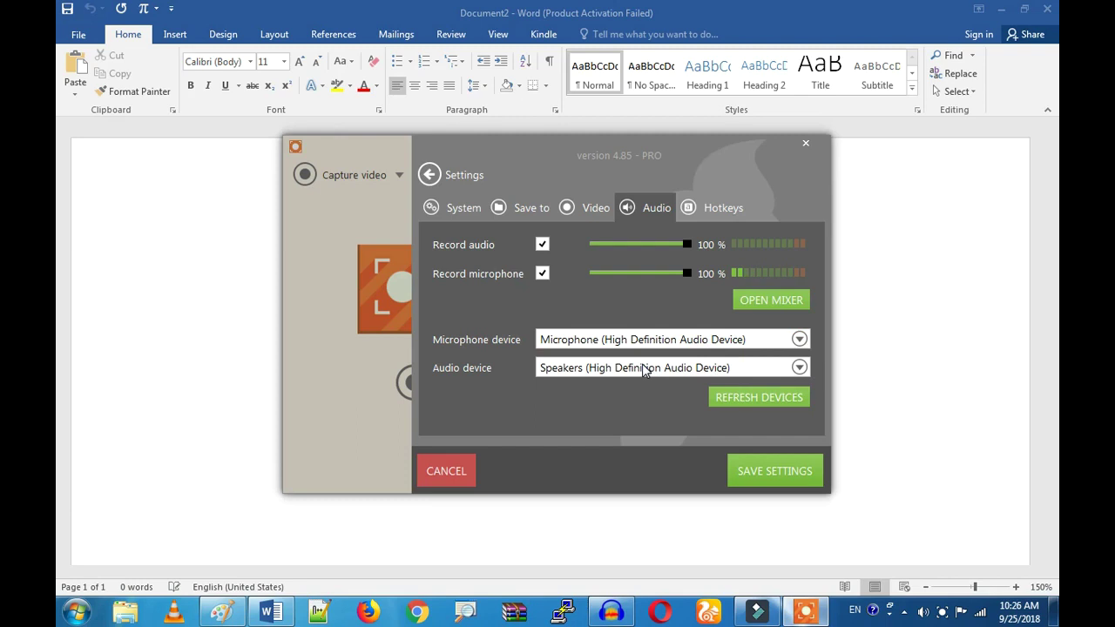
click(643, 367)
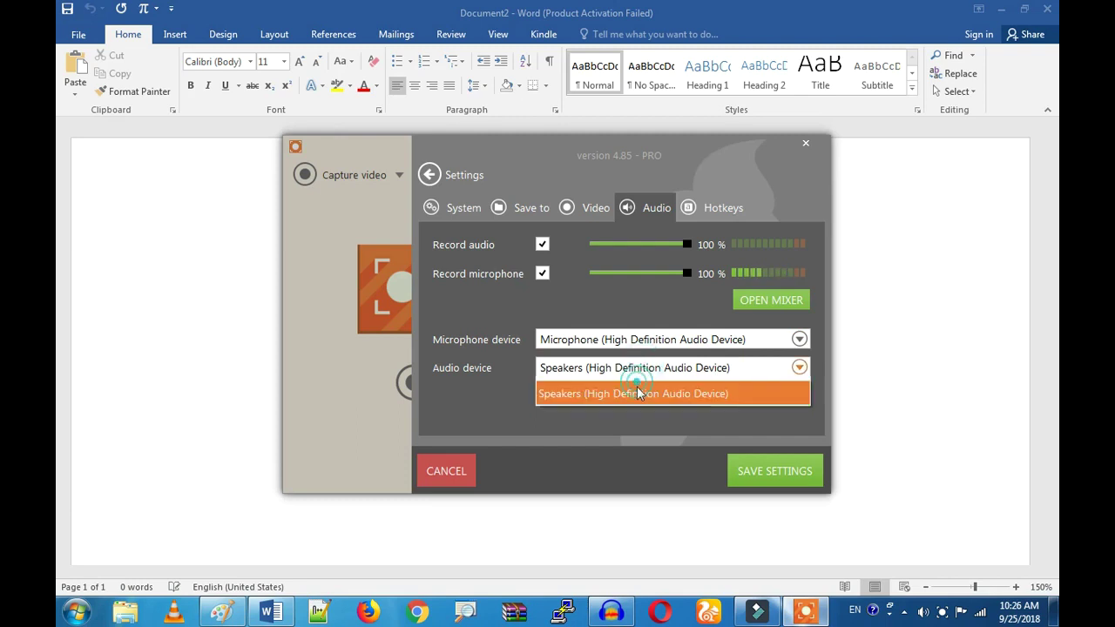
click(638, 393)
click(645, 406)
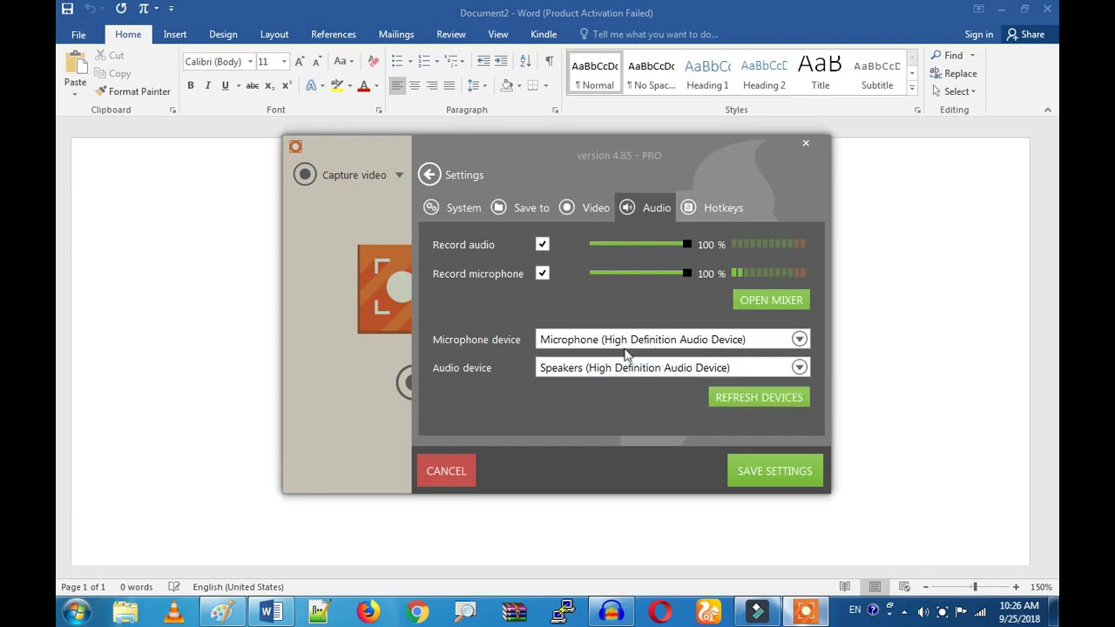
click(763, 478)
click(721, 211)
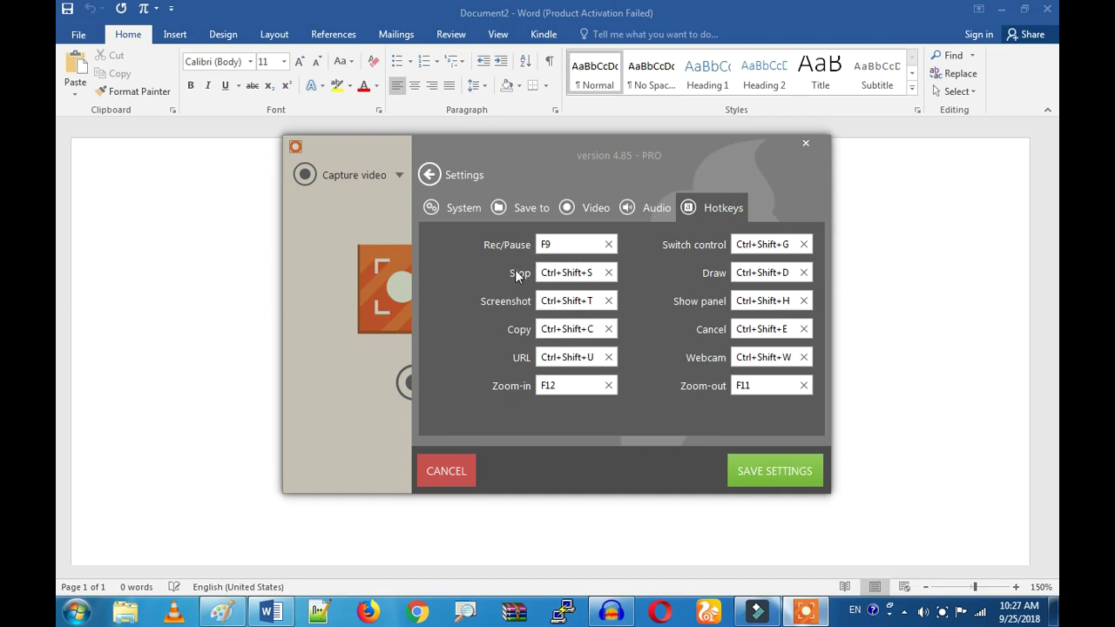
Step: Leave the Rec/Pause hotkey at F9 after briefly selecting its field
click(562, 244)
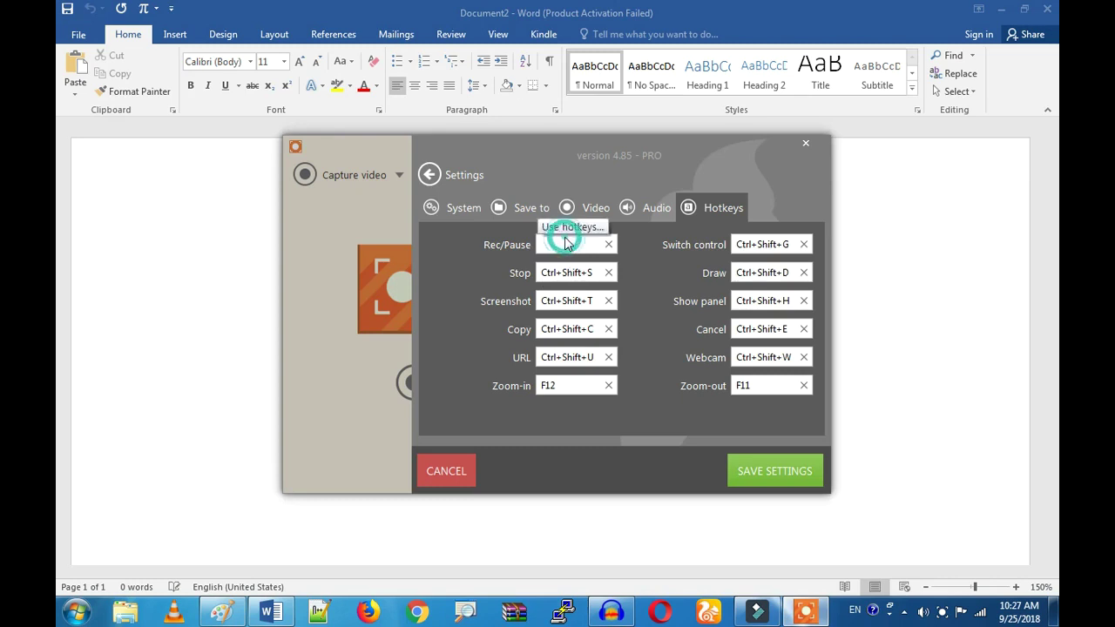
click(487, 293)
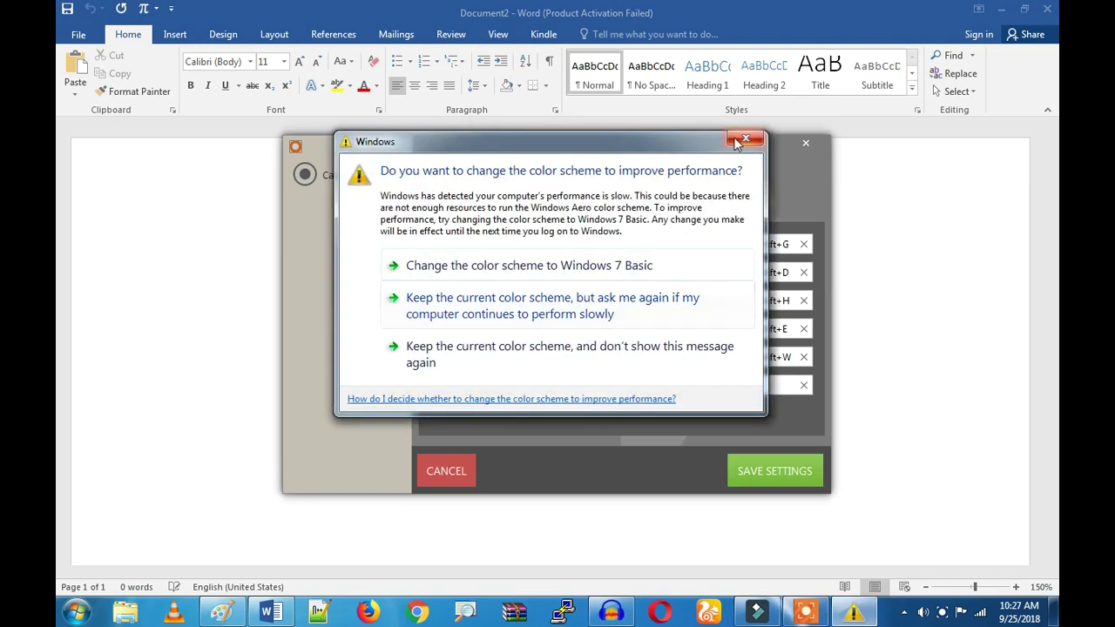
Step: Dismiss the colour-scheme prompt, save the hotkey settings, and start a video capture
click(744, 140)
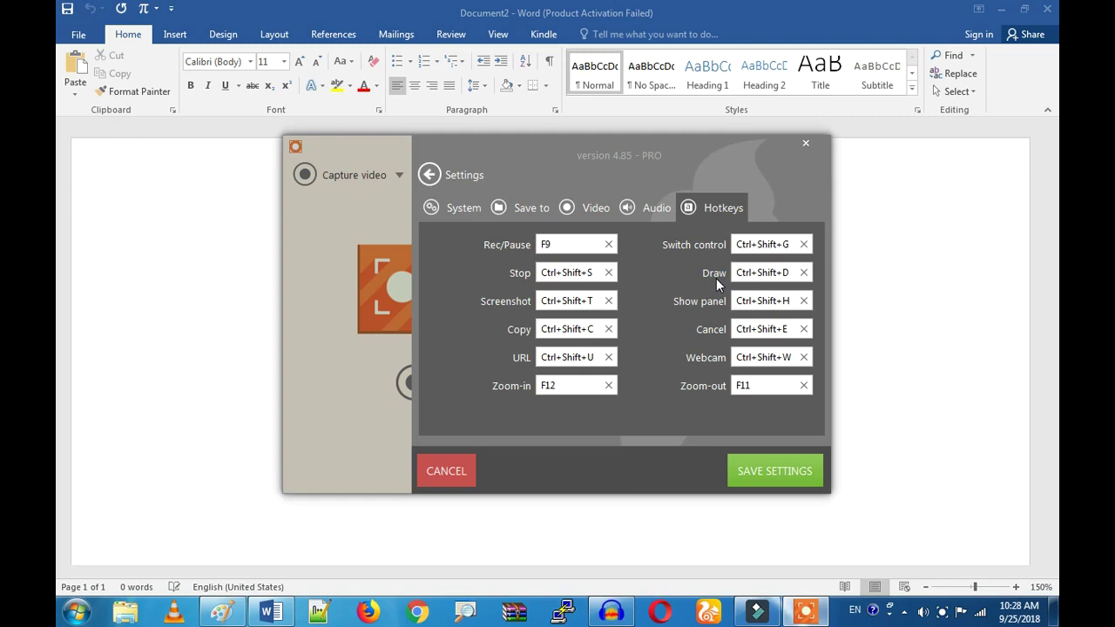
click(743, 481)
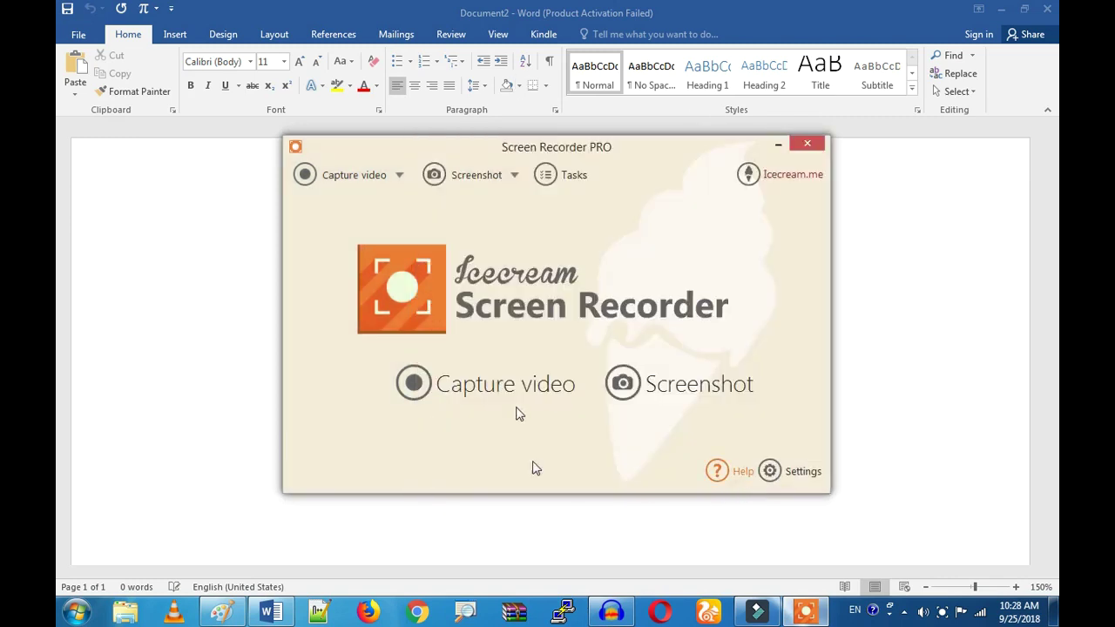
click(477, 397)
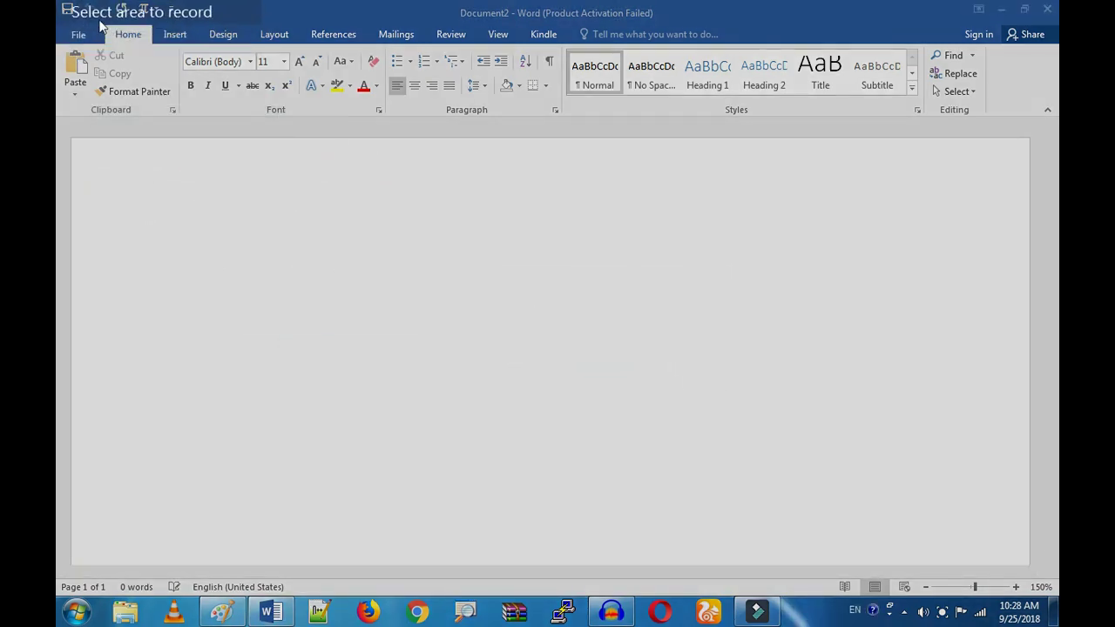
Step: Mark a 1223 × 561 area over the Word page, move the toolbar to the top, and record
drag(84, 124, 251, 243)
drag(452, 335, 1035, 556)
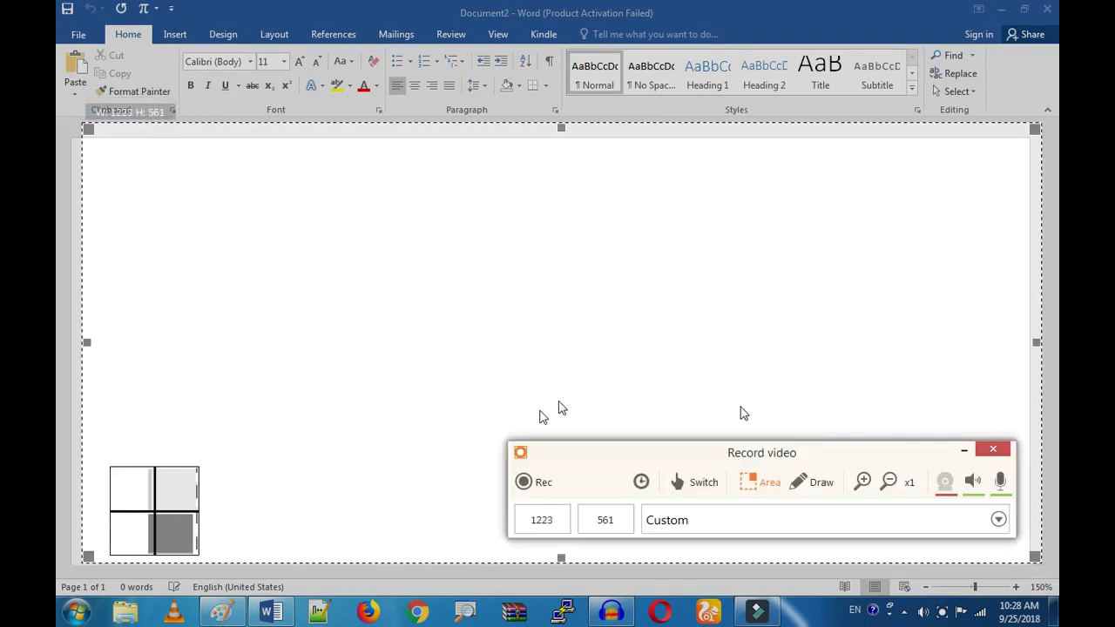
drag(644, 555, 565, 27)
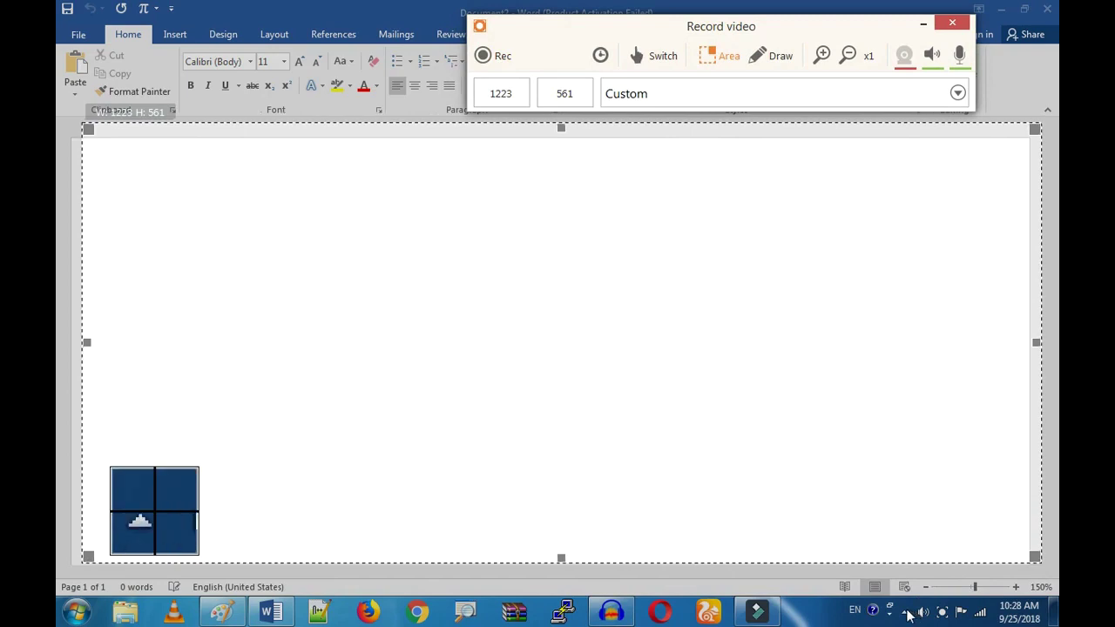
click(483, 58)
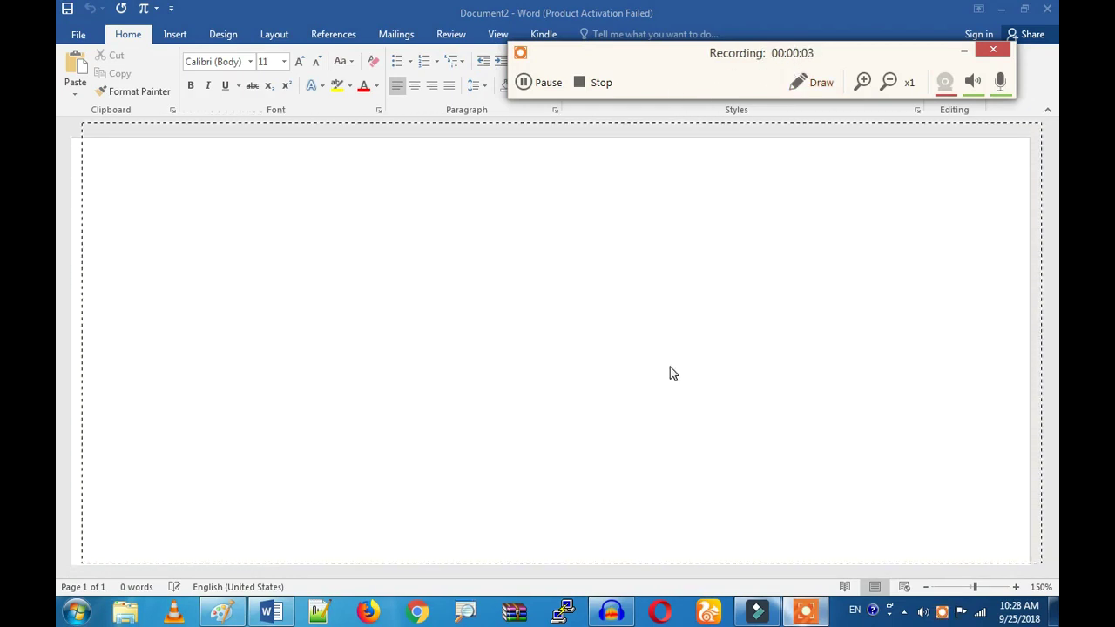
Step: Pause with F8, resume, pause again, then stop the recording at 00:00:07
key(F8)
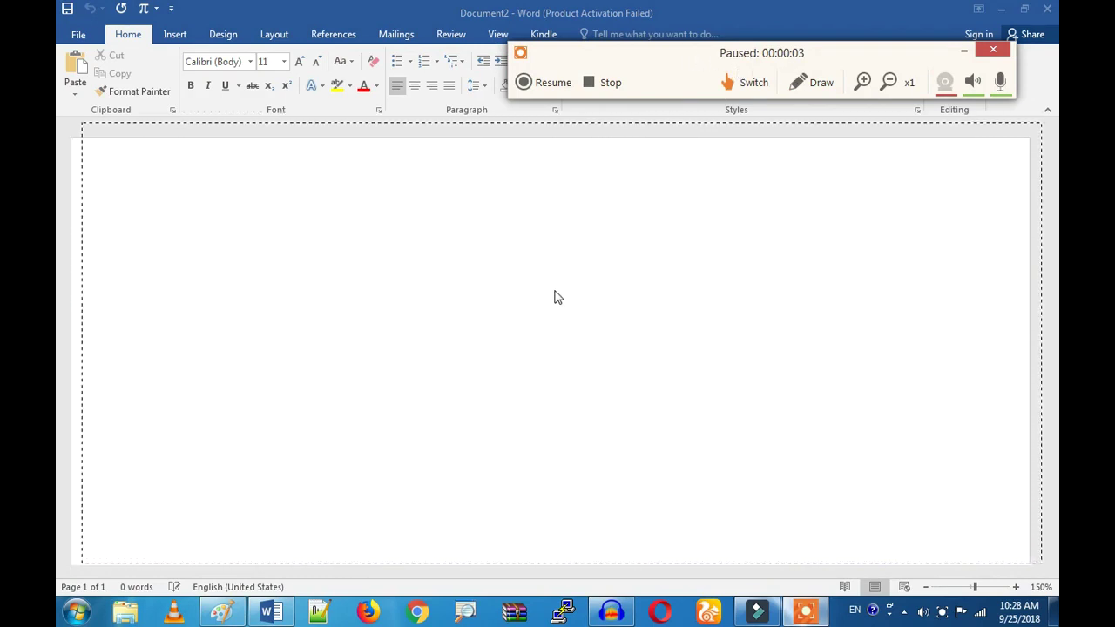
click(539, 83)
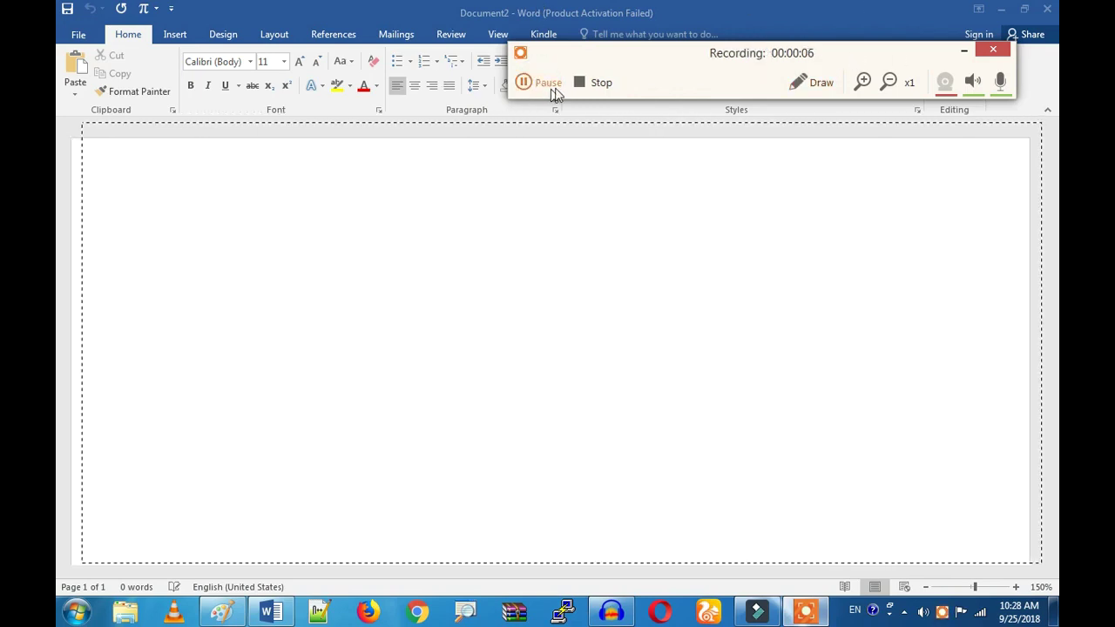
click(545, 83)
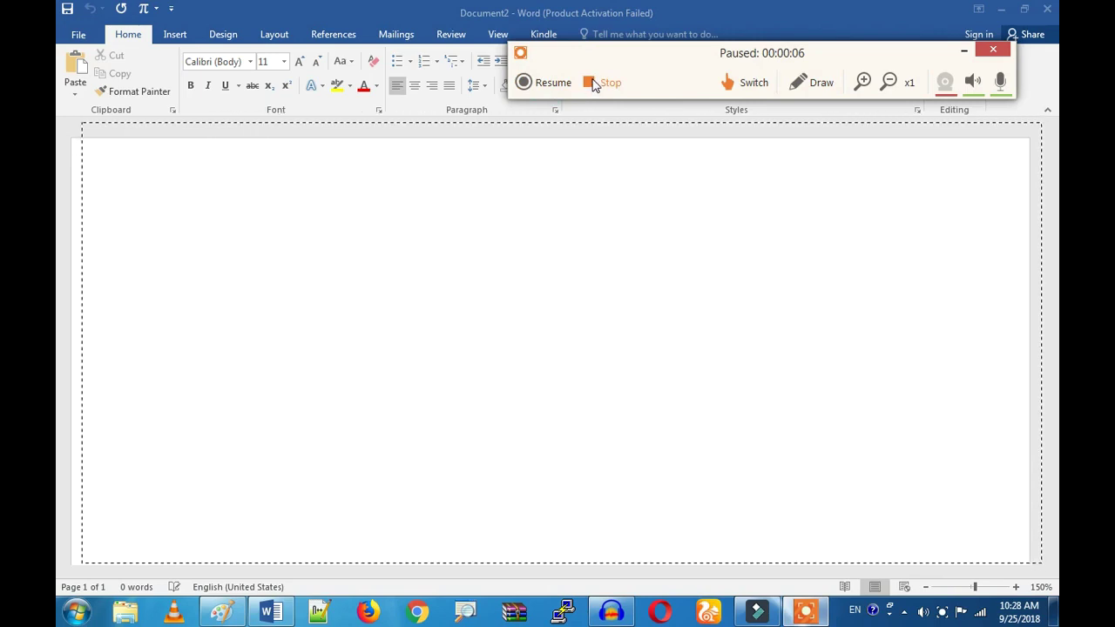
click(591, 83)
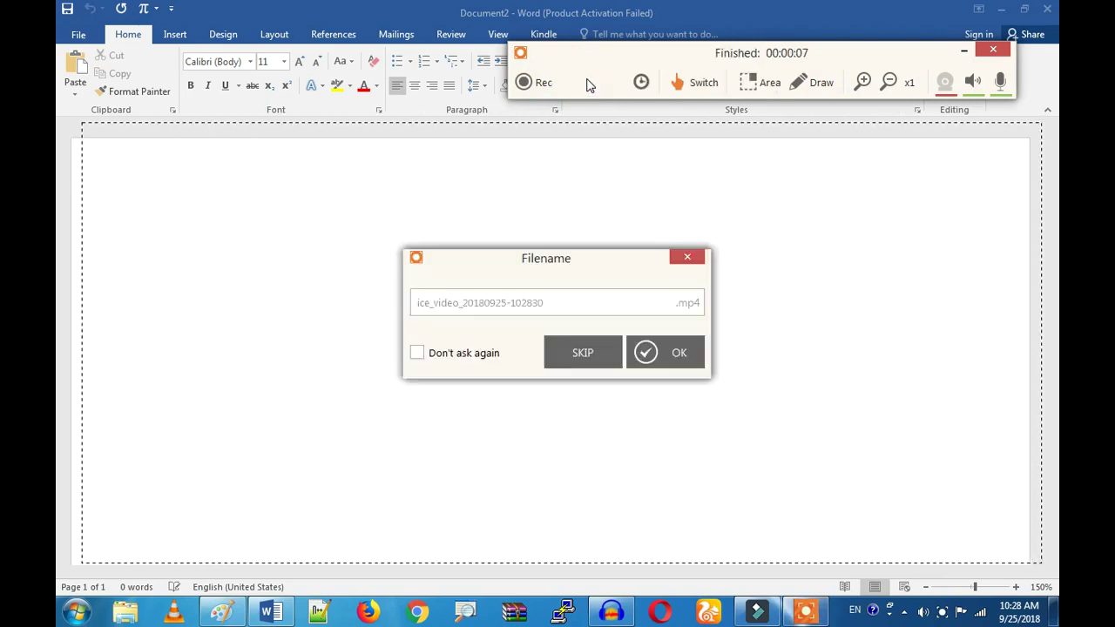
Step: Save the recording as trail.mp4 and close the Video is saved notice
click(476, 302)
text(trail)
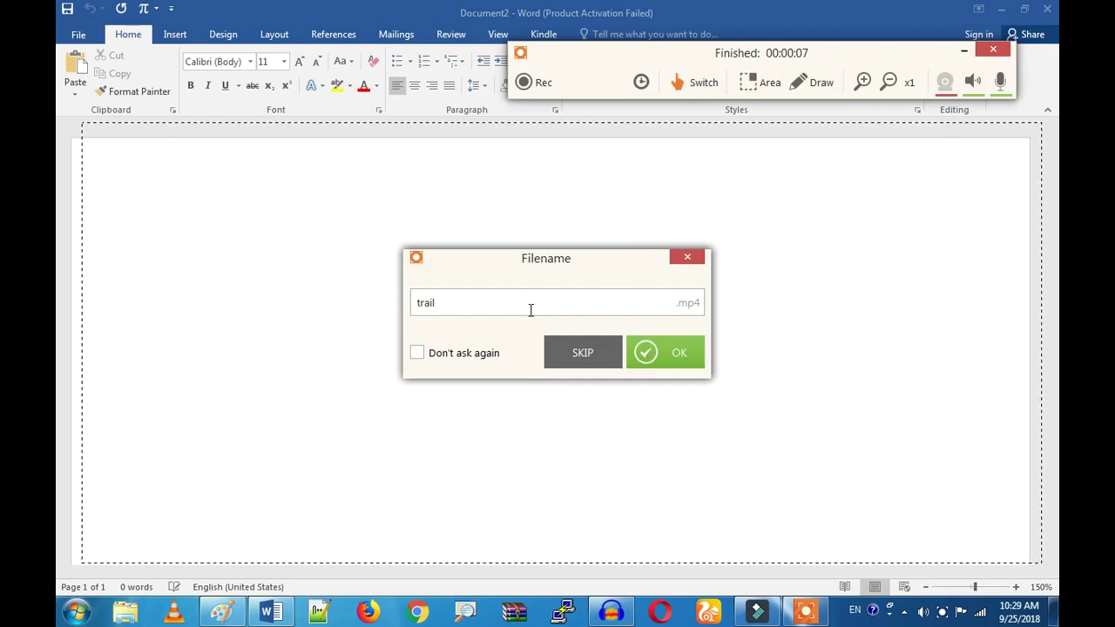
click(648, 351)
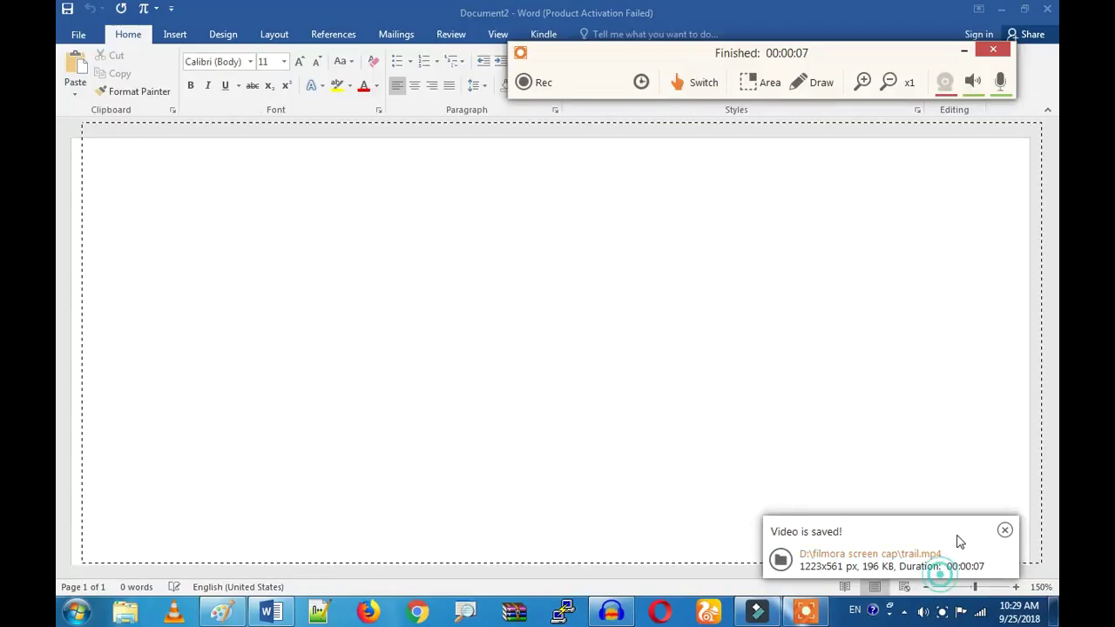
drag(958, 540, 886, 493)
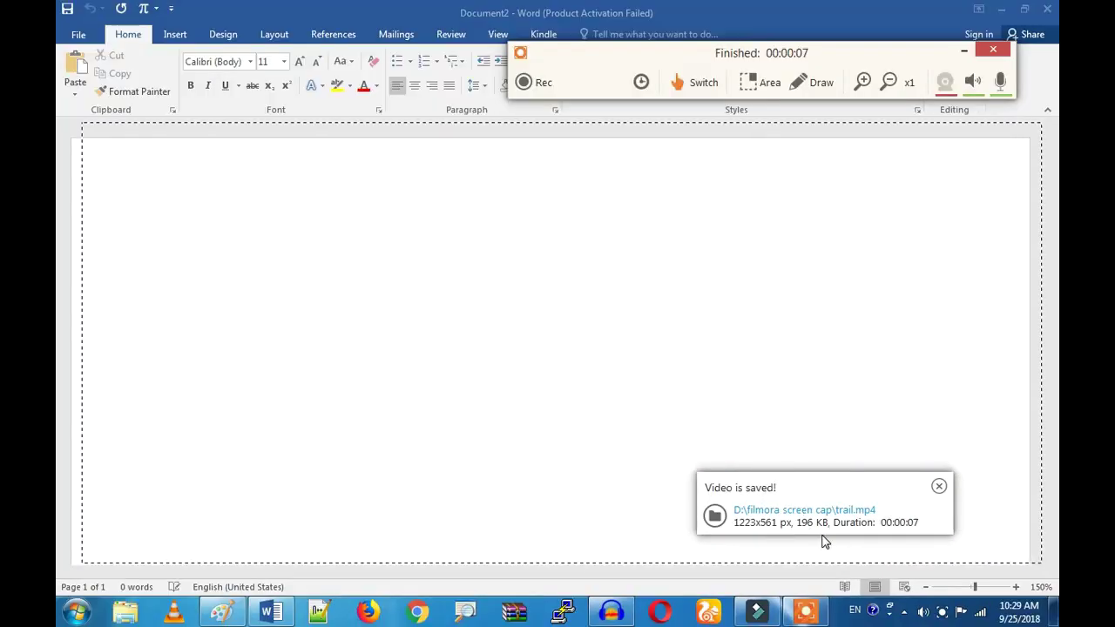
click(801, 517)
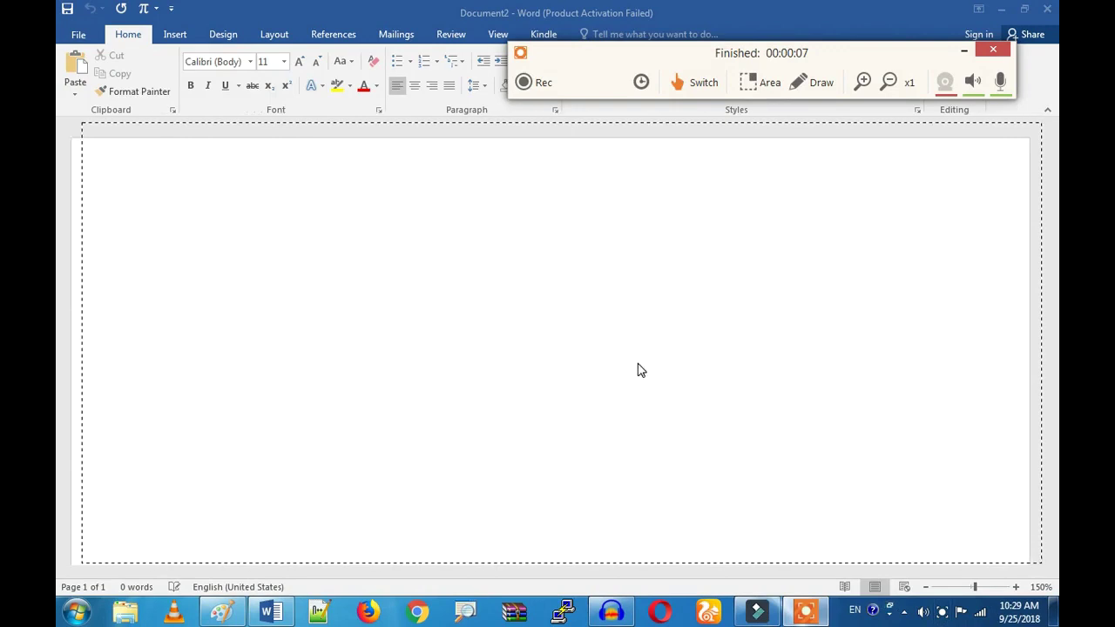
Step: Bring up the drawing tools on the paused recording and draw orange freehand strokes
click(903, 612)
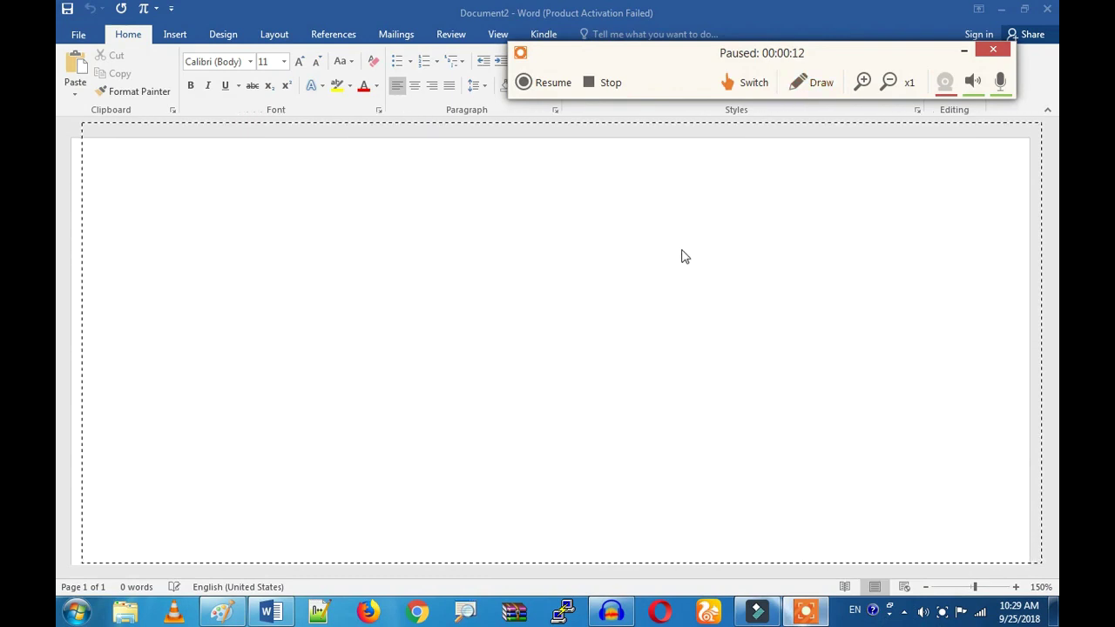
click(810, 84)
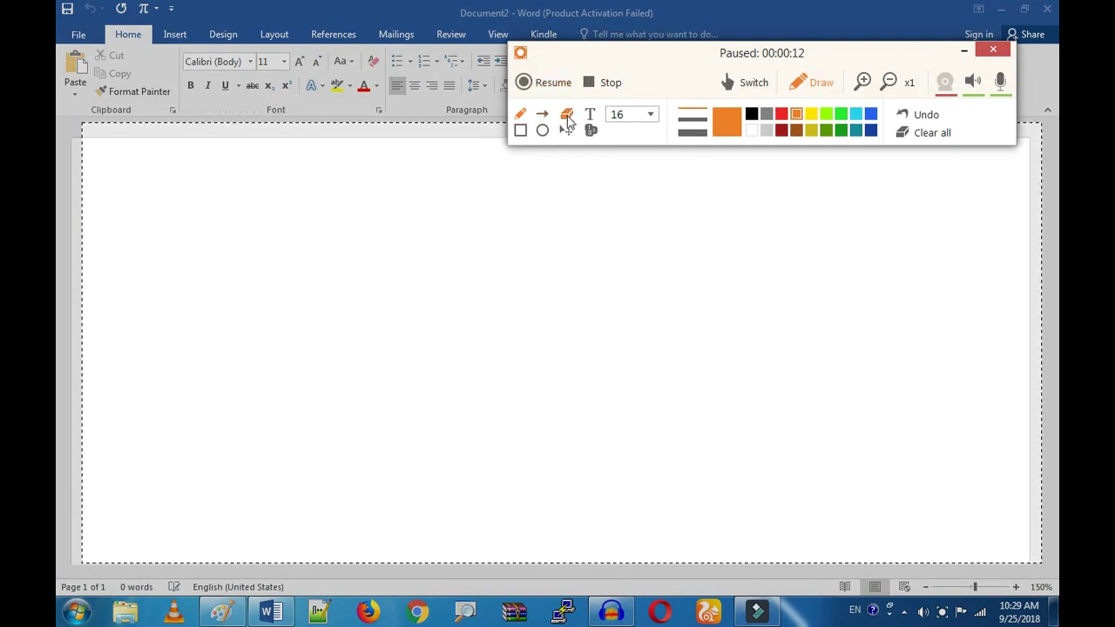
mouse_move(447, 327)
mouse_down()
mouse_move(478, 380)
mouse_move(671, 383)
mouse_move(555, 342)
mouse_move(509, 442)
mouse_move(575, 441)
mouse_up()
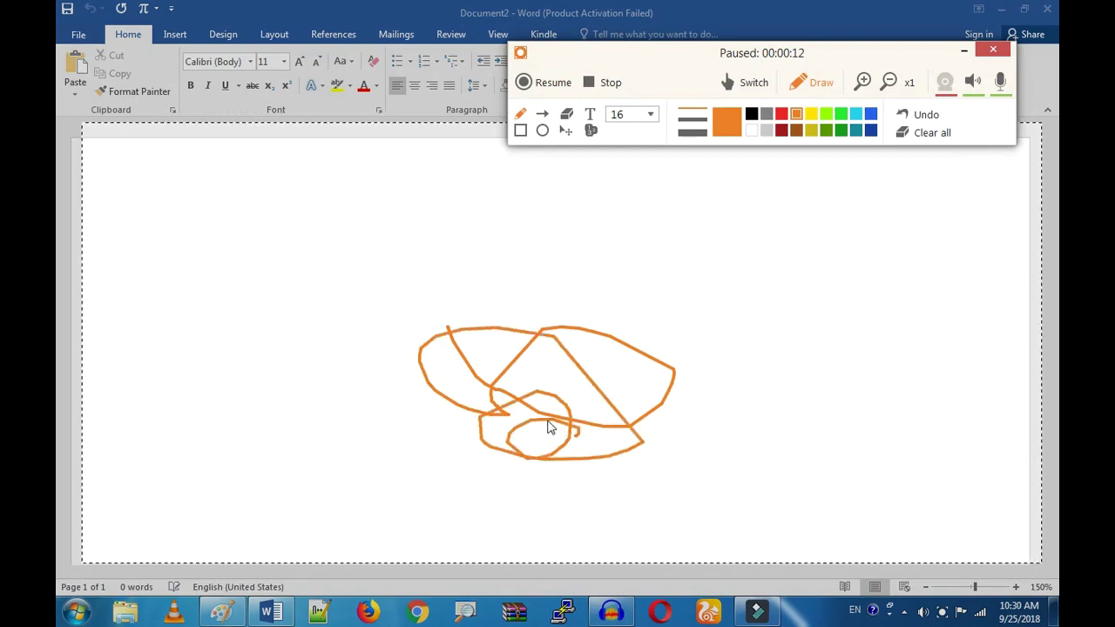
mouse_move(704, 316)
mouse_down()
mouse_move(716, 300)
mouse_move(737, 364)
mouse_move(786, 253)
mouse_move(821, 291)
mouse_move(876, 313)
mouse_move(868, 392)
mouse_up()
drag(829, 258, 824, 254)
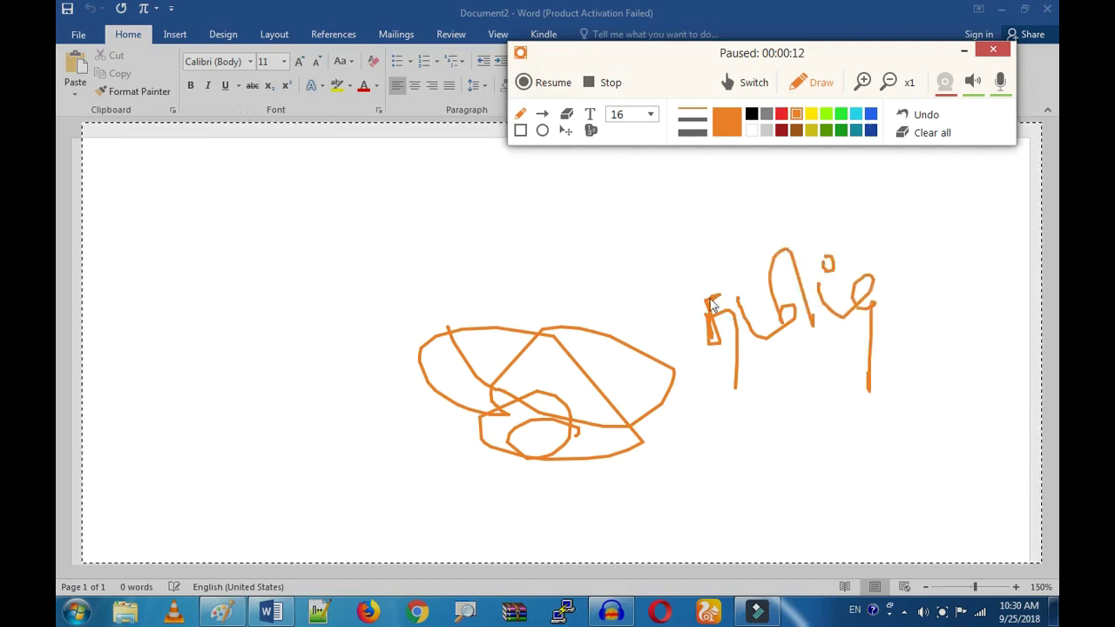
Step: Add a thickest-width orange scribble and a rectangle, then stop the recording with F7
click(693, 132)
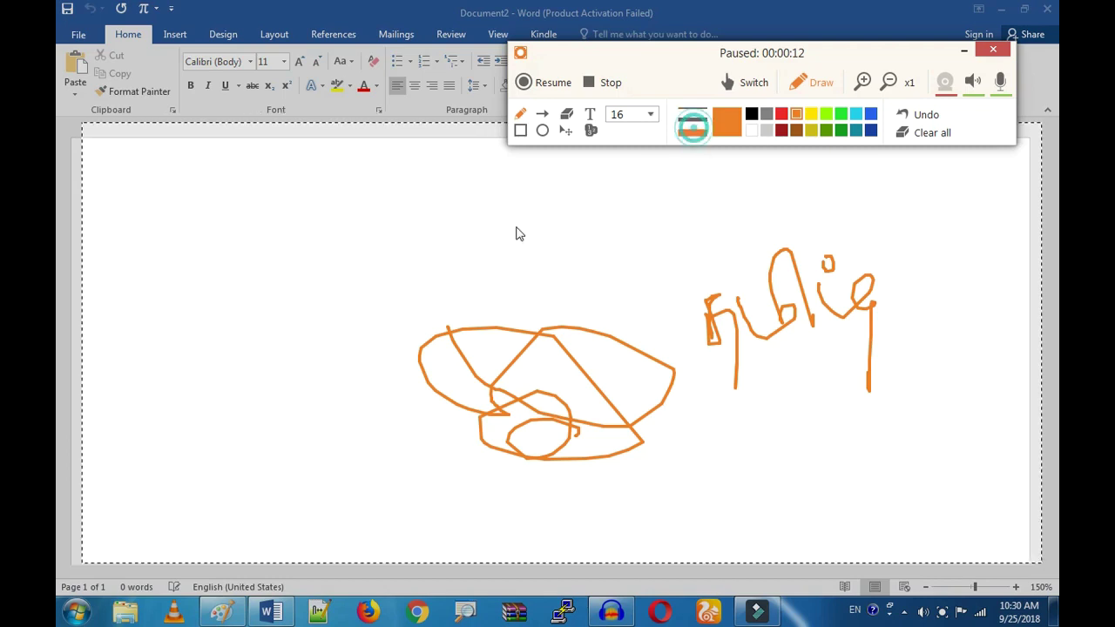
mouse_move(316, 269)
mouse_down()
mouse_move(311, 380)
mouse_move(377, 423)
mouse_up()
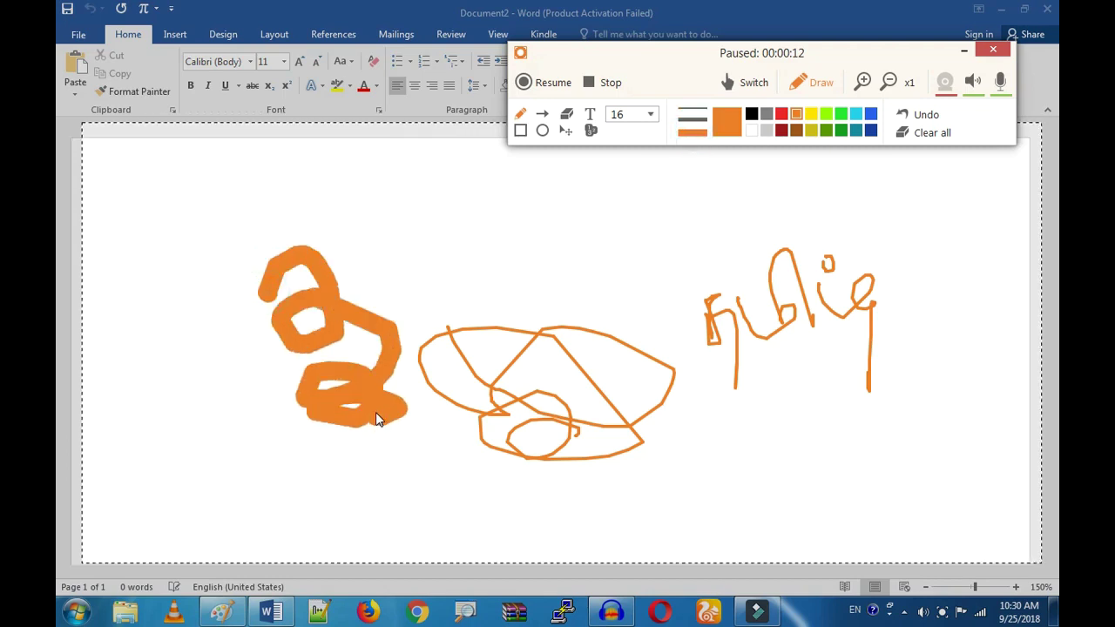
click(519, 130)
mouse_move(423, 186)
mouse_down()
mouse_move(523, 288)
mouse_move(625, 362)
mouse_up()
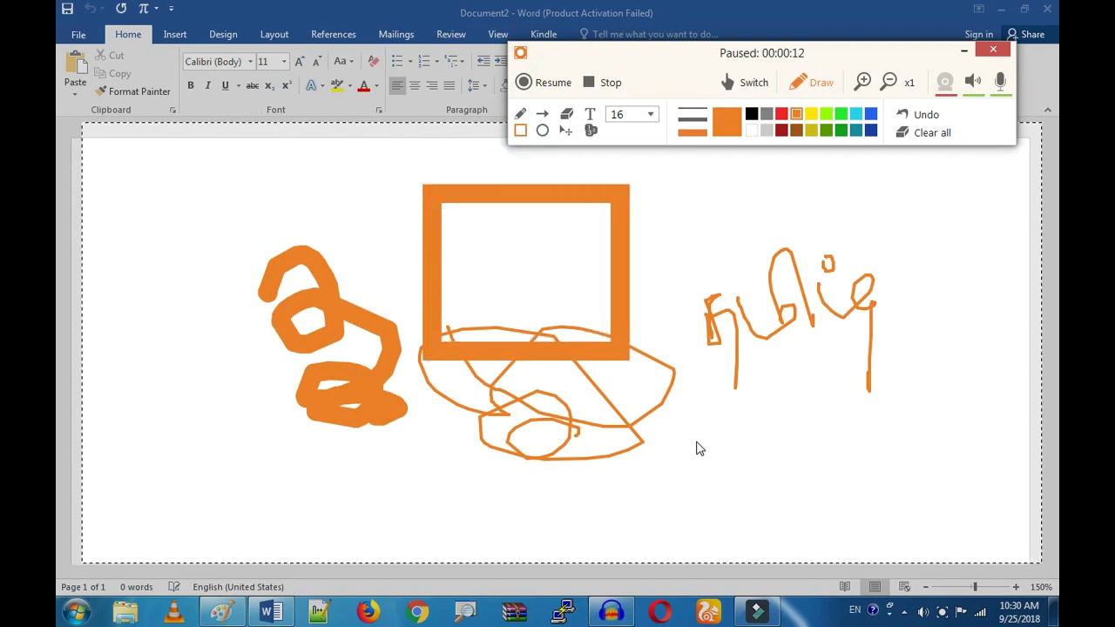
key(F7)
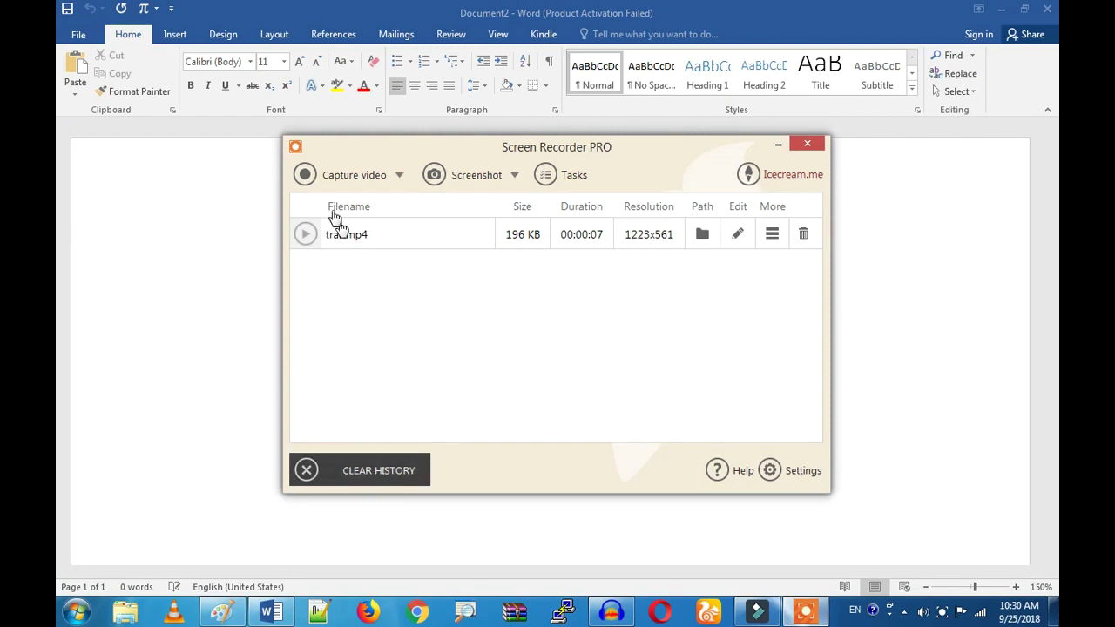
Step: Start a custom-area recording of the Word window and move the control bar to the screen top
click(331, 175)
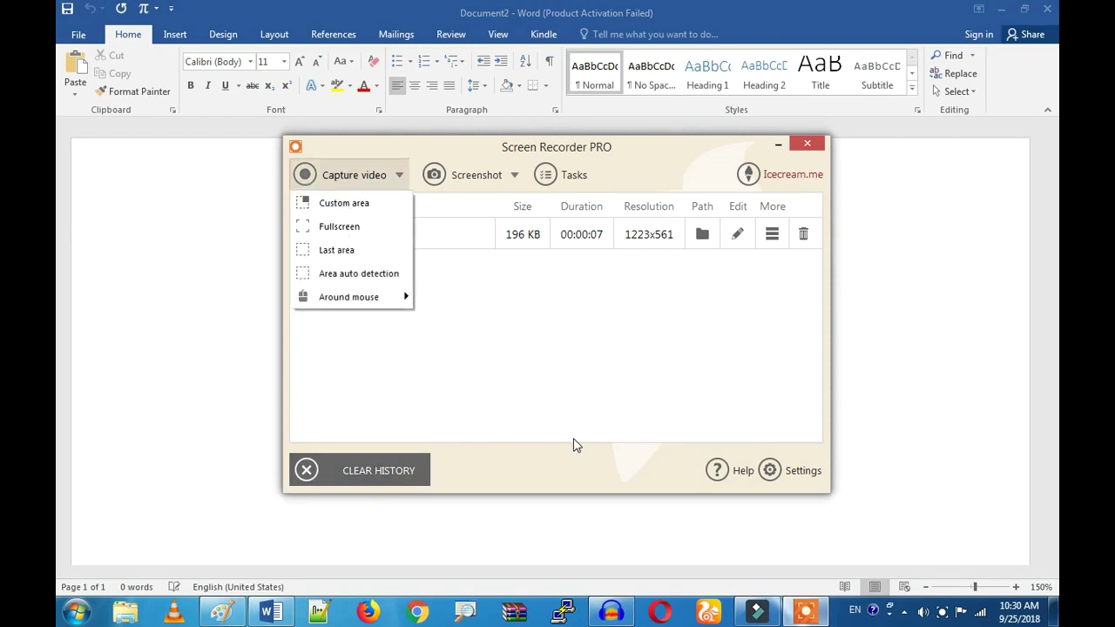
key(Return)
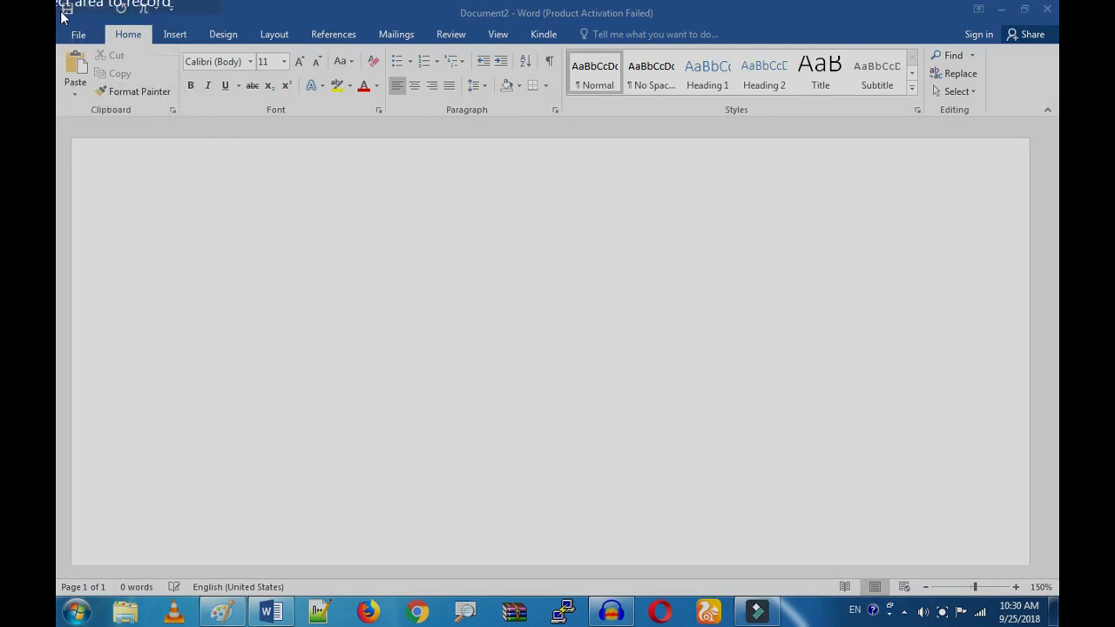
click(67, 11)
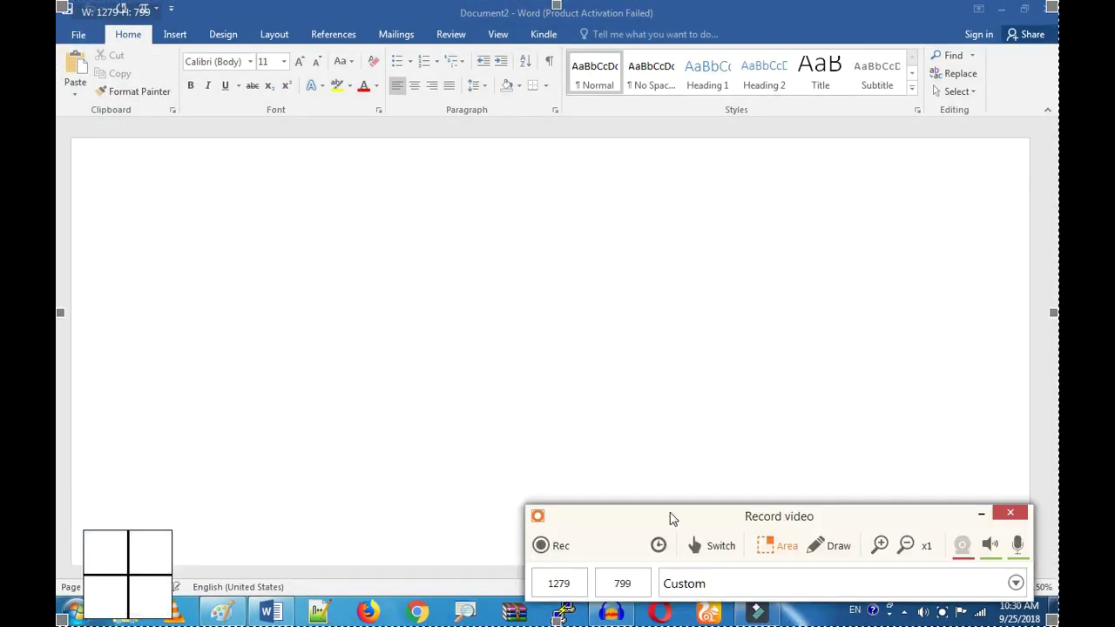
click(539, 546)
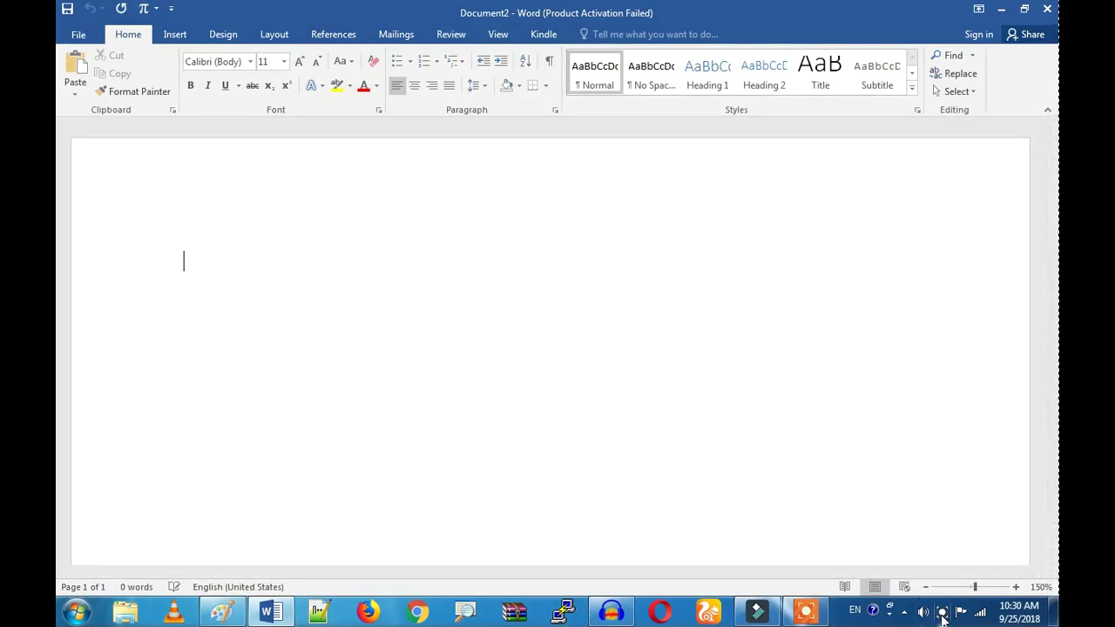
click(942, 615)
drag(825, 565, 832, 48)
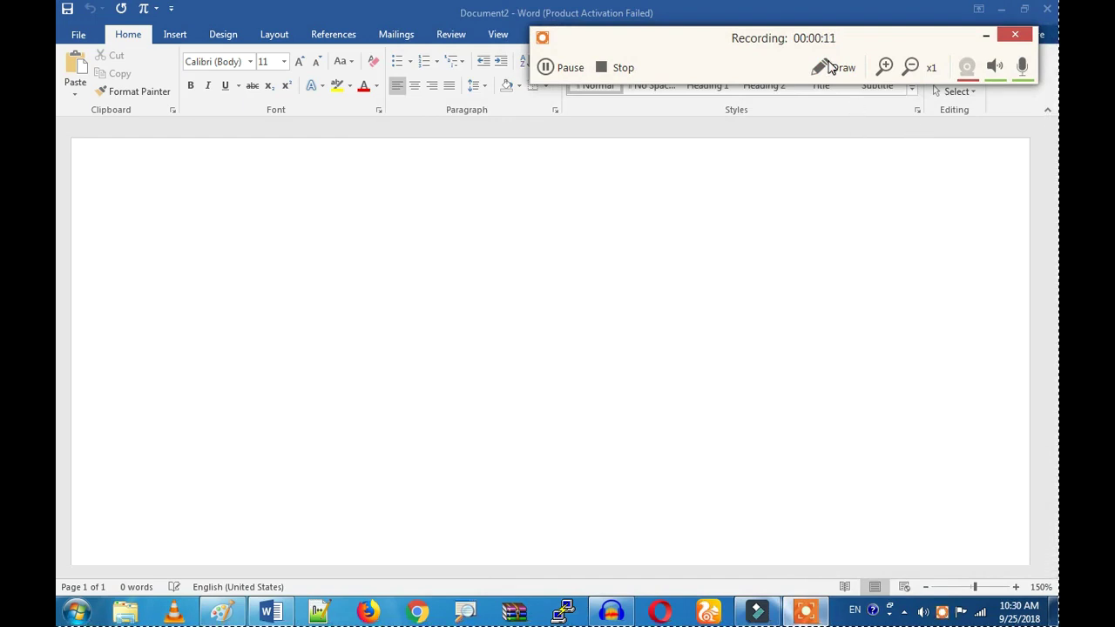
Step: With the thickest line width and the text tool, write 'the active' on the Word page
click(830, 67)
click(707, 119)
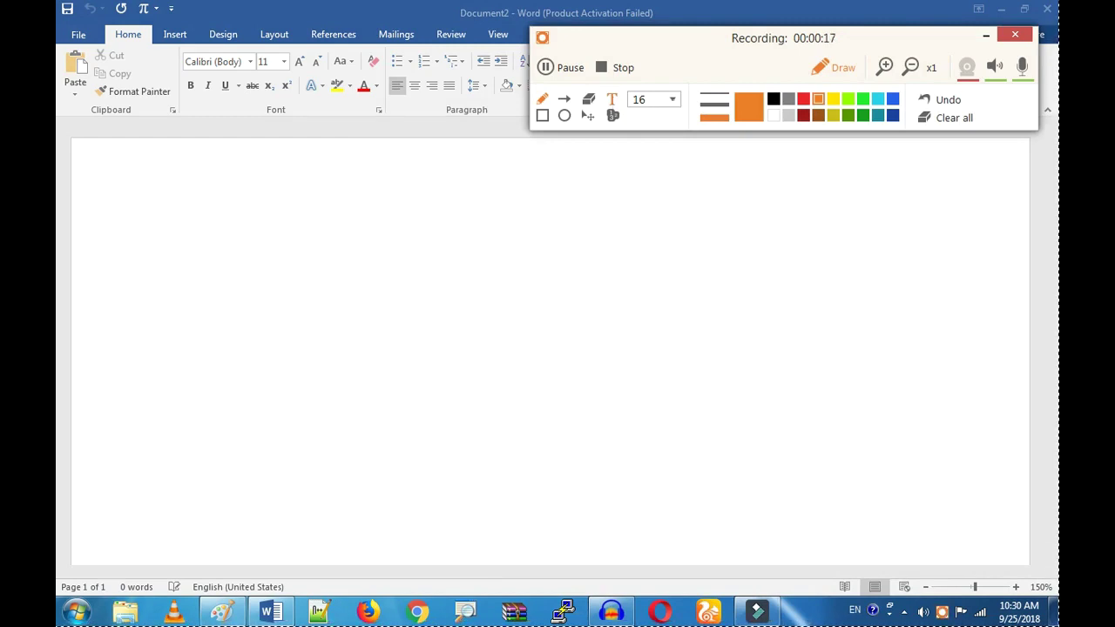
mouse_move(612, 76)
mouse_down()
mouse_move(632, 118)
mouse_move(620, 75)
mouse_up()
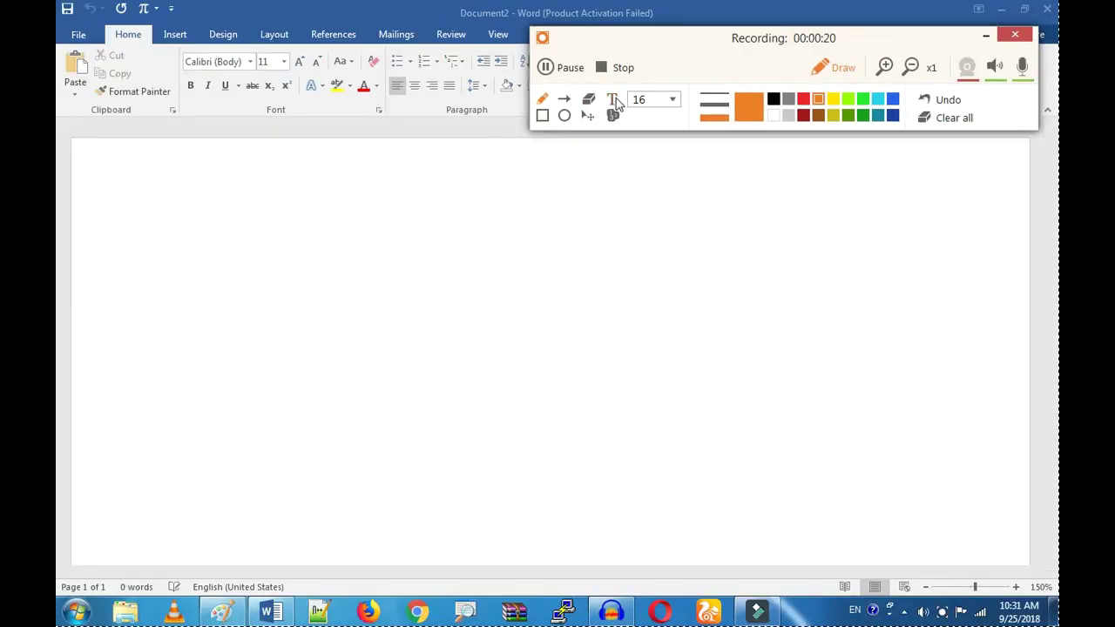
click(613, 99)
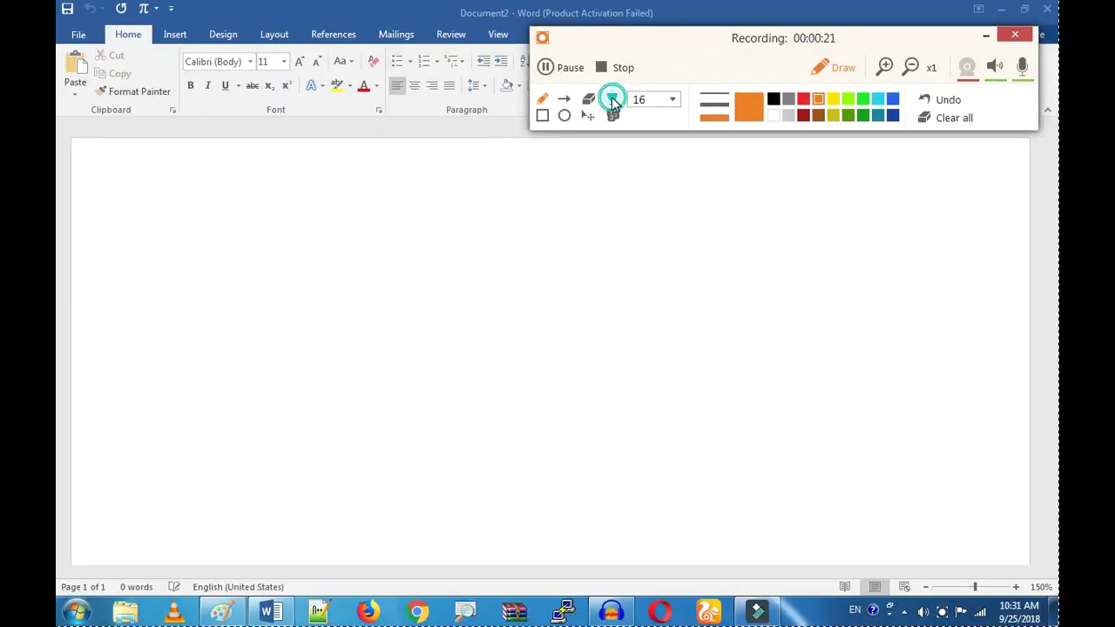
click(369, 319)
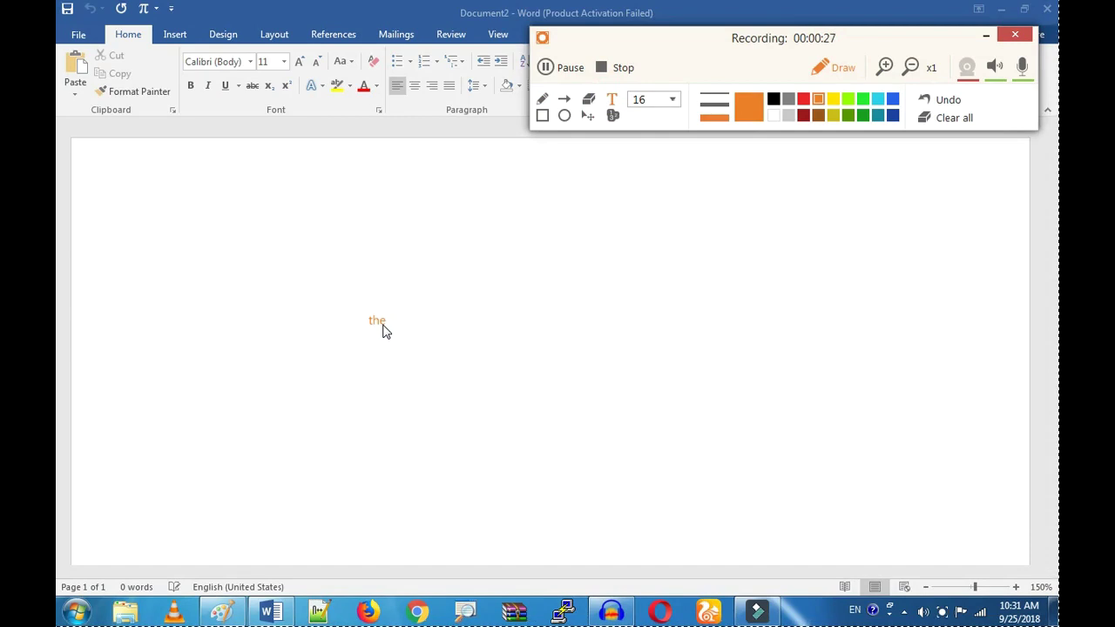
text(the active I)
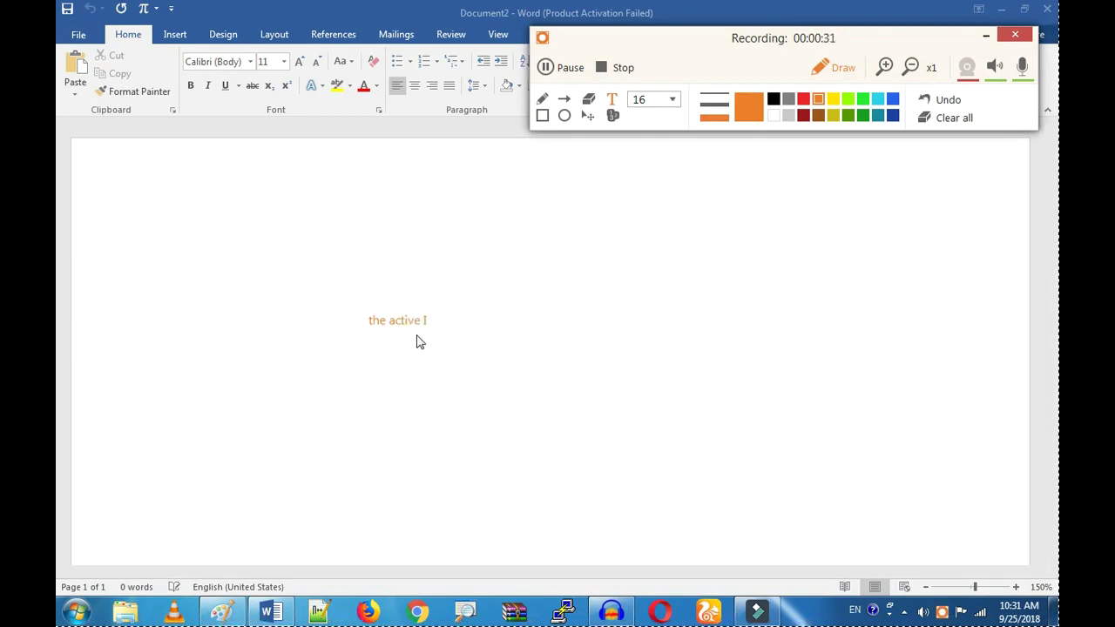
mouse_move(395, 284)
mouse_down()
mouse_move(318, 318)
mouse_move(425, 292)
mouse_up()
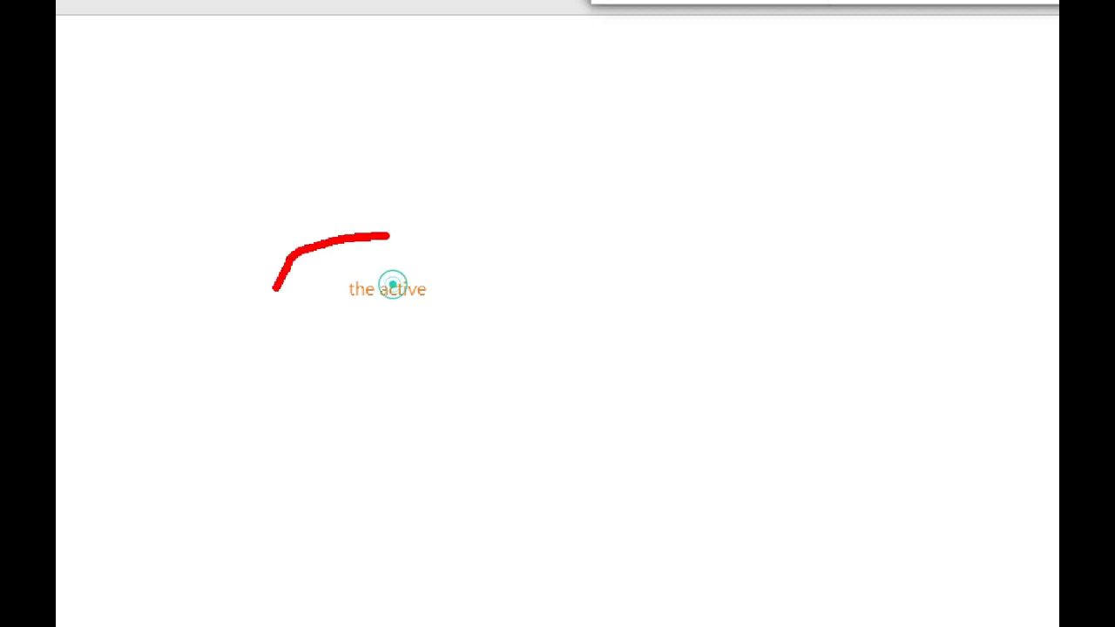
drag(434, 249, 389, 236)
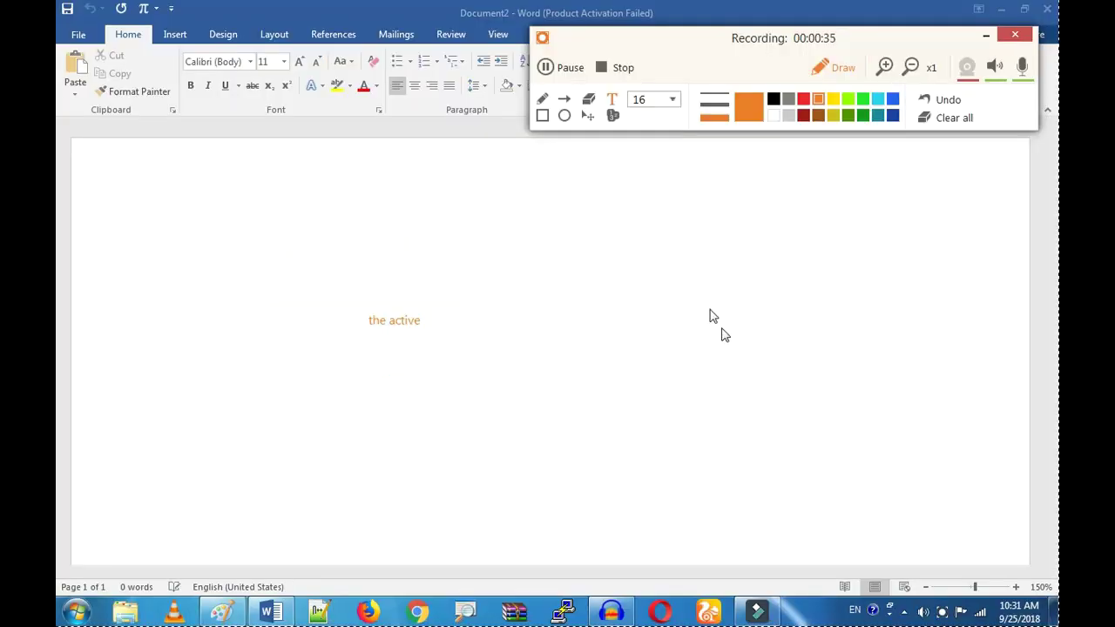
Step: Set the annotation text size to 34 and type a text annotation on the page
click(653, 99)
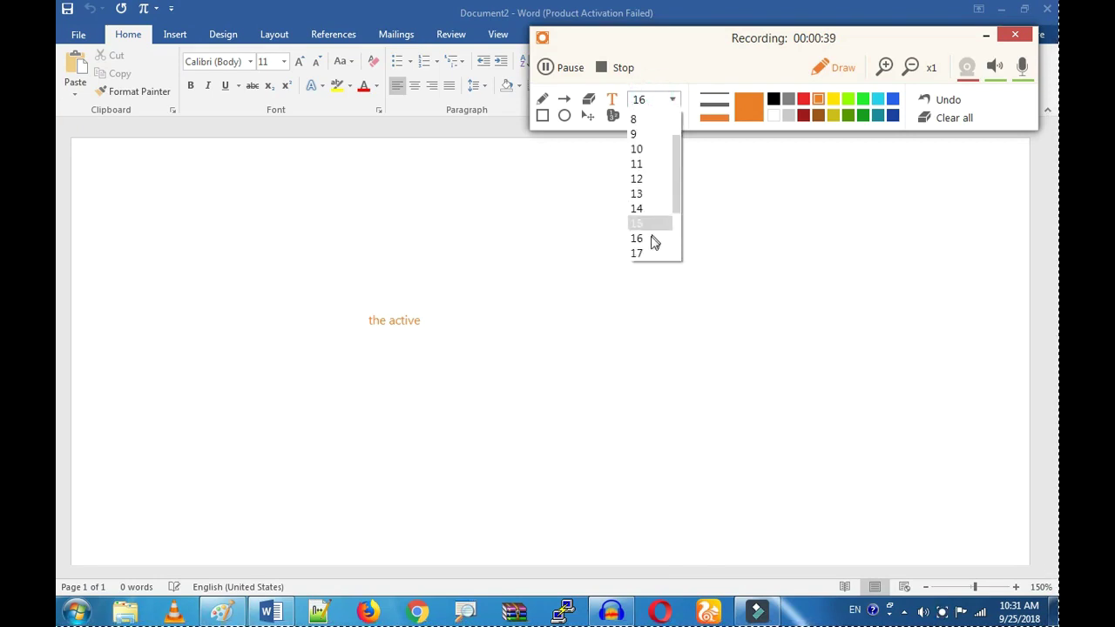
drag(678, 189, 676, 226)
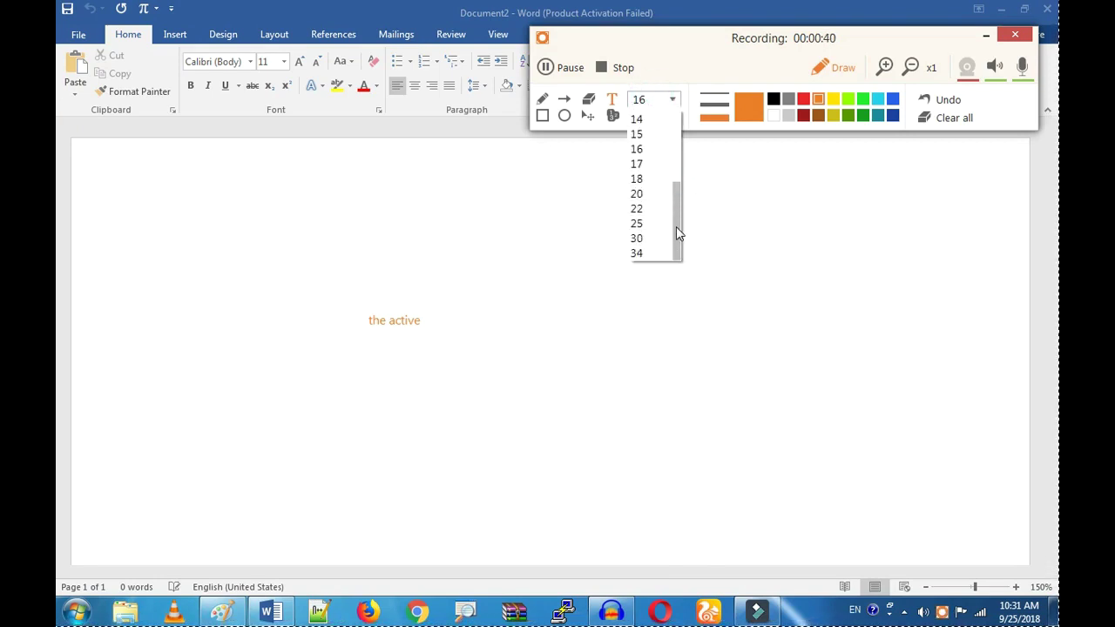
click(647, 102)
click(647, 101)
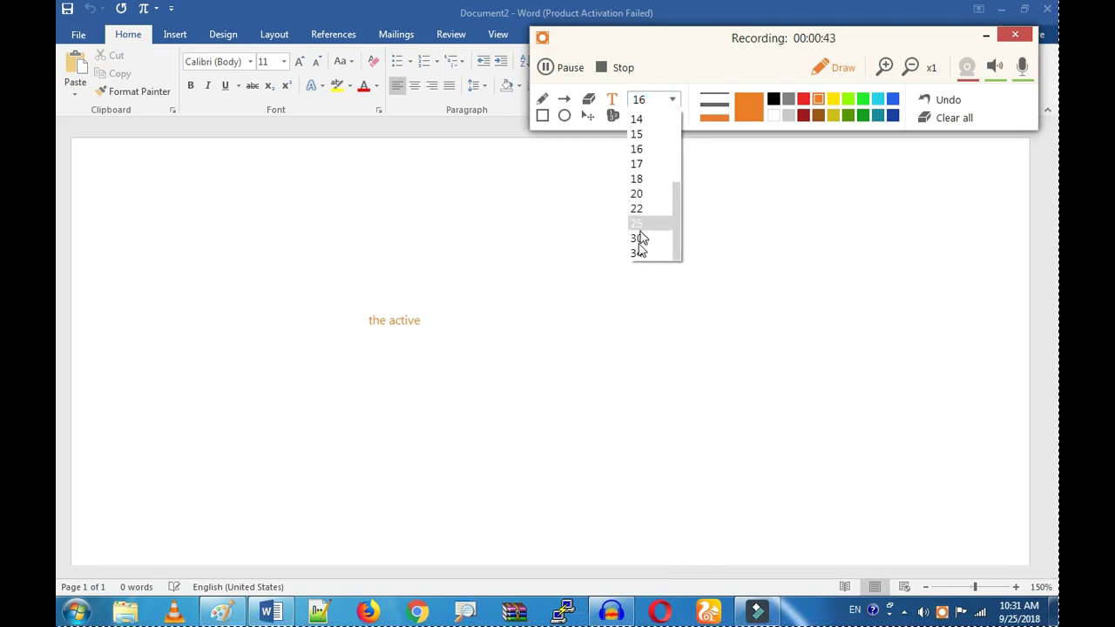
click(637, 254)
click(543, 293)
text(ryuthj)
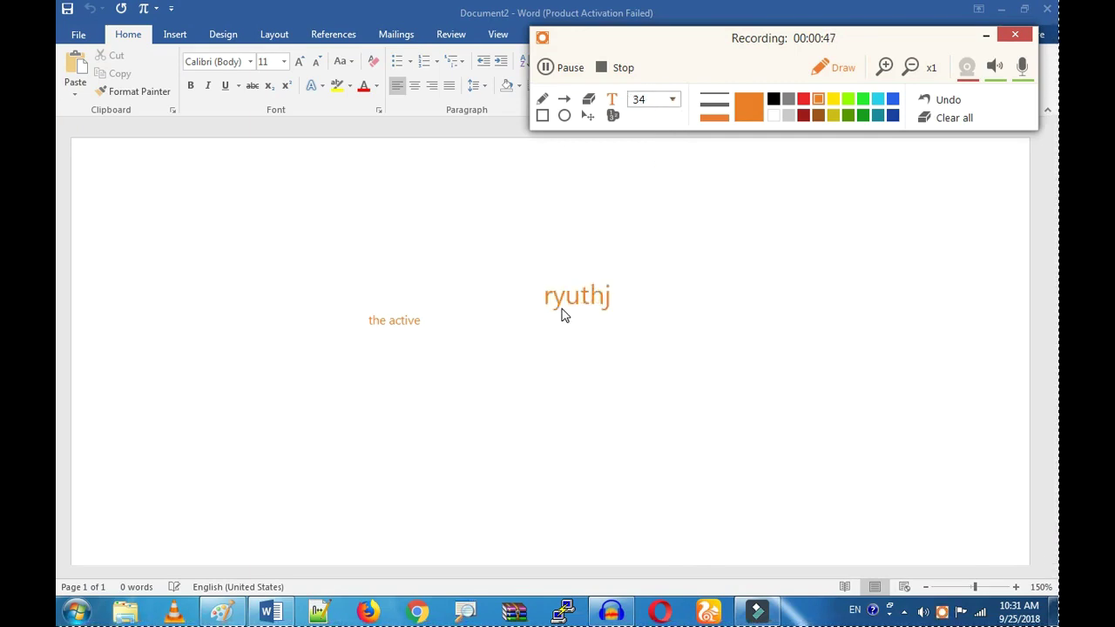
text(sidsndfoifdd doijieI)
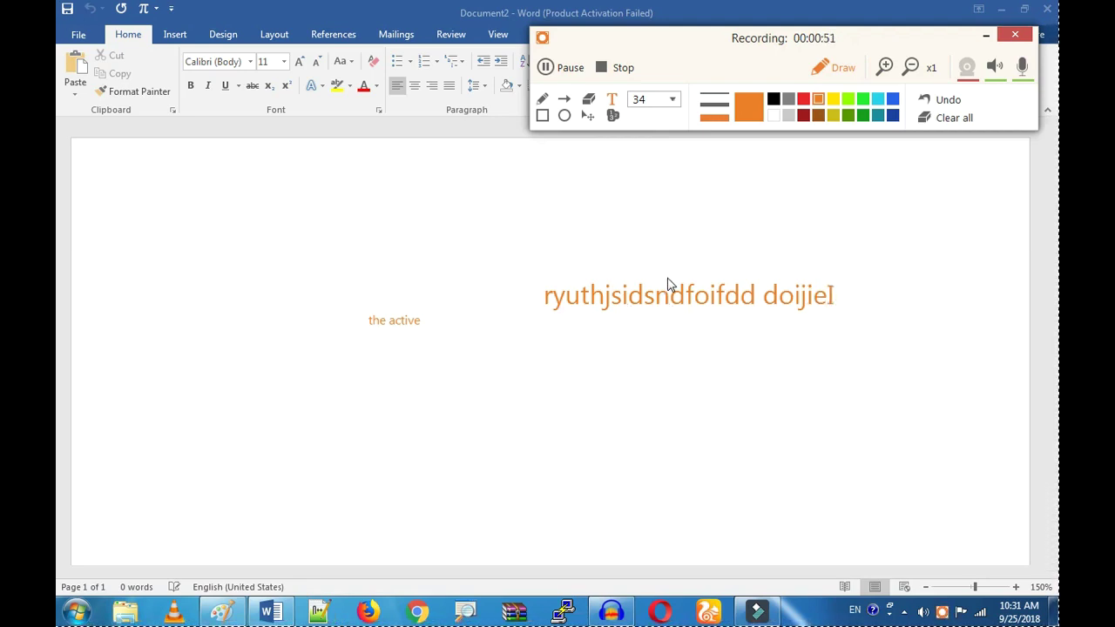
Step: Recolour the annotation lime, then blue, and clear all annotations from the page
click(847, 98)
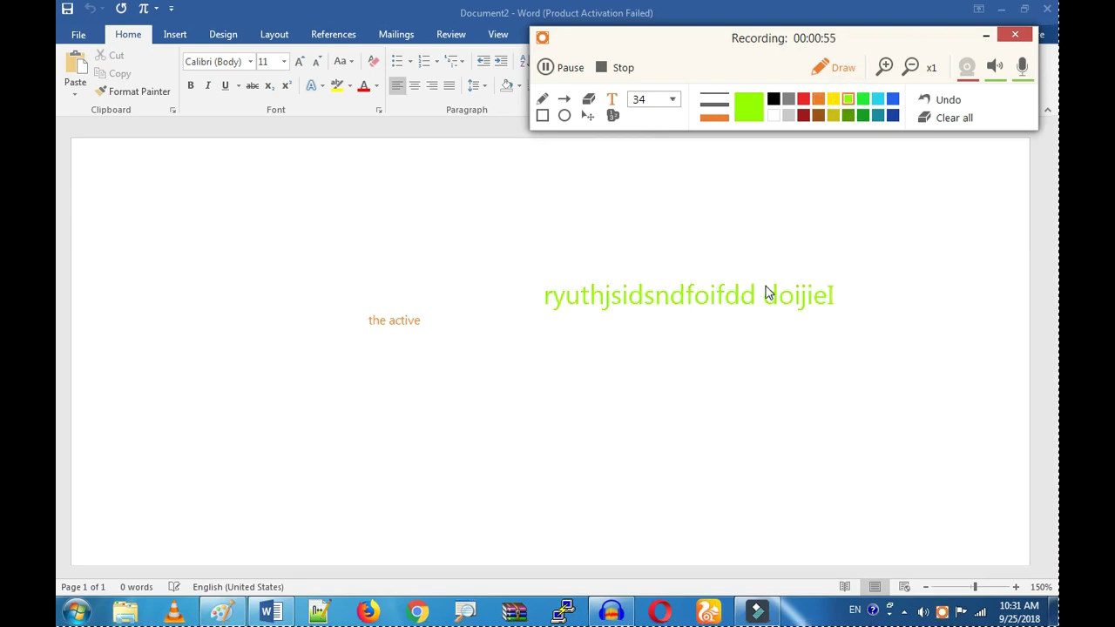
text(ywef8euel)
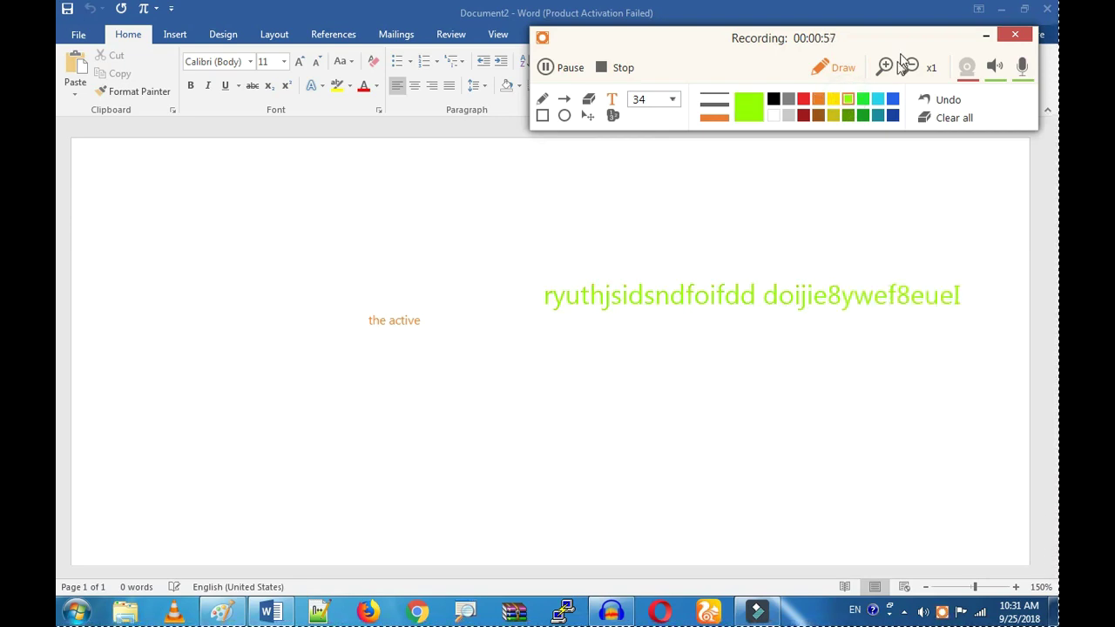
click(893, 99)
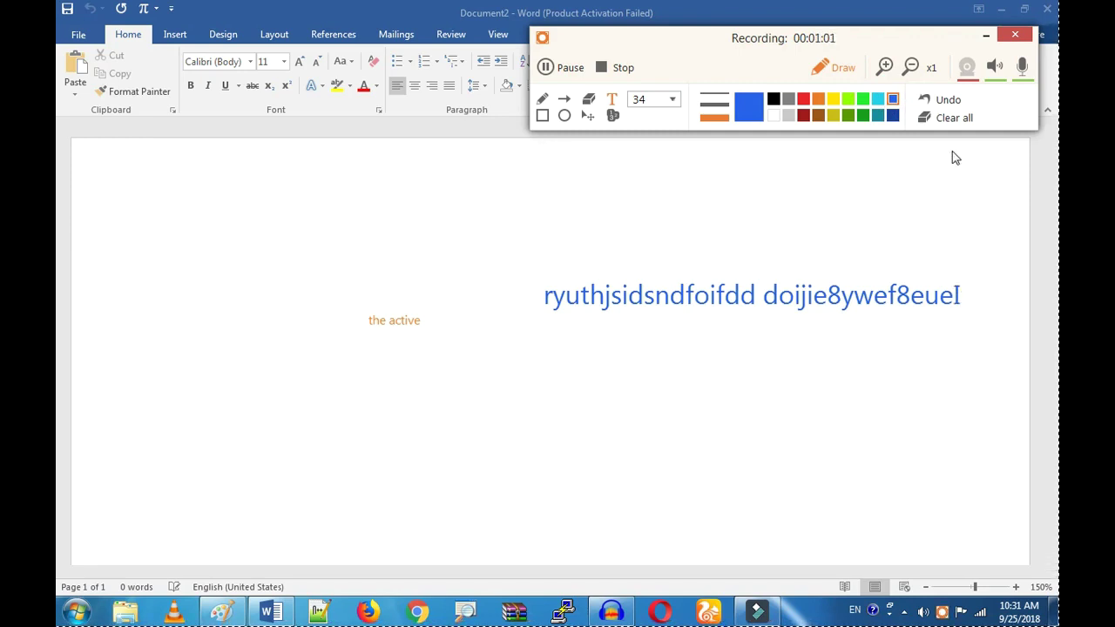
click(942, 118)
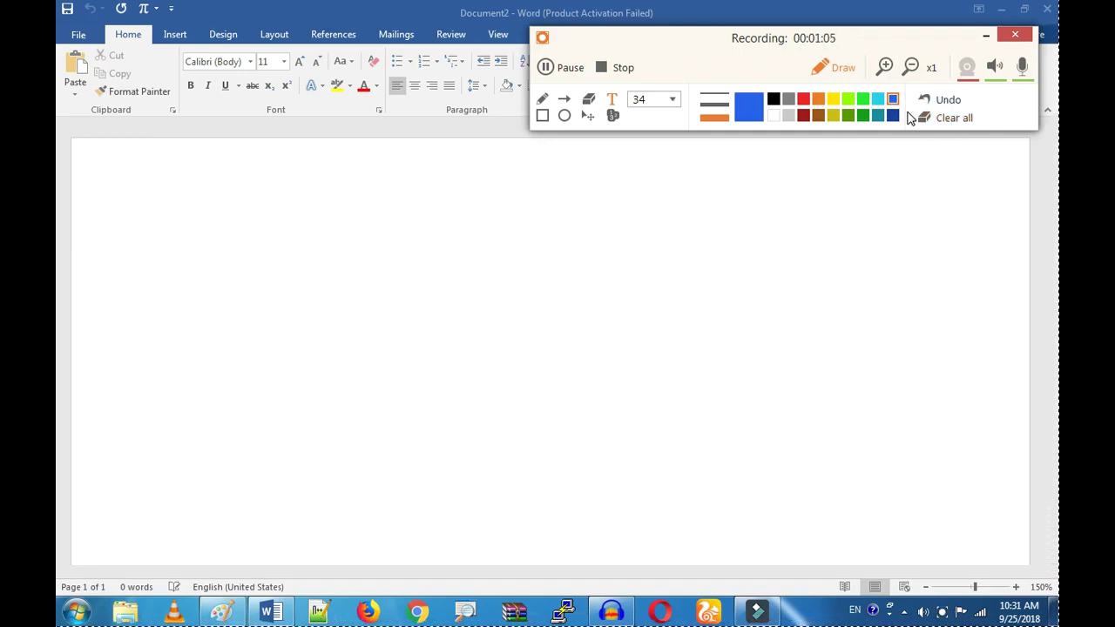
Step: Turn off Draw mode, zoom the recording to x2, then reset the zoom to x1
click(835, 65)
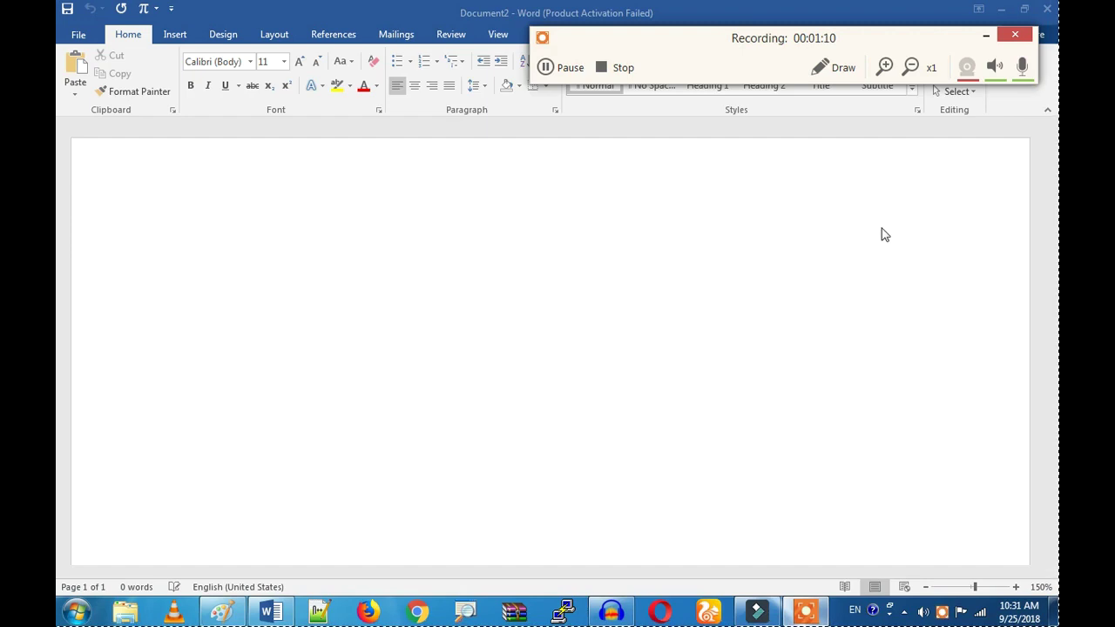
click(883, 67)
right_click(694, 481)
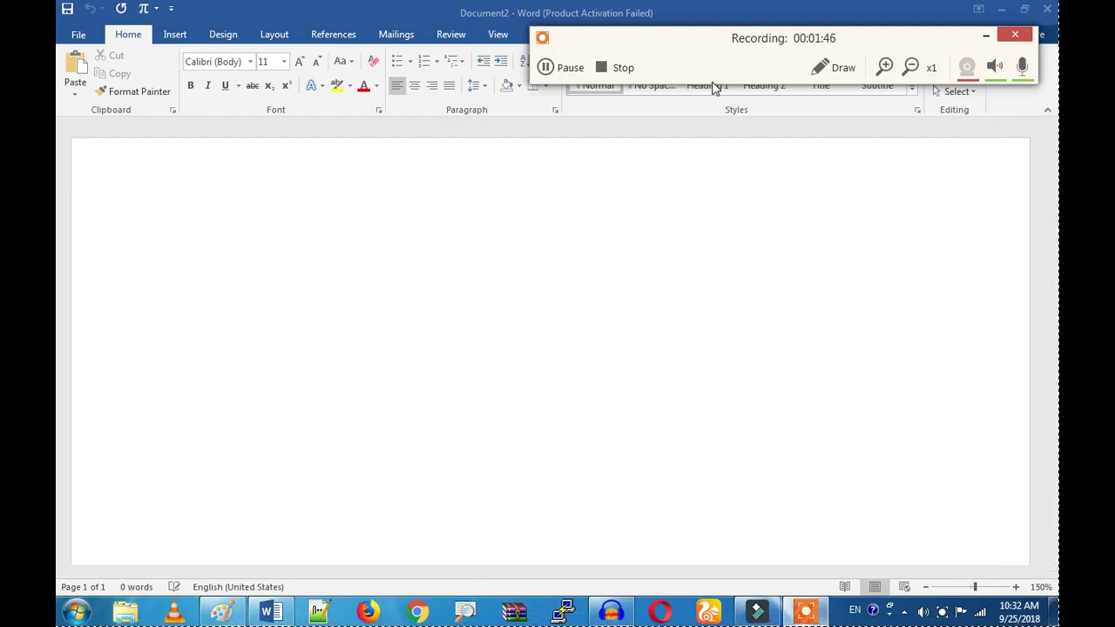
Step: Stop the capture, save it as ice_video_20180925-103042.mp4, and close the saved notice
click(605, 69)
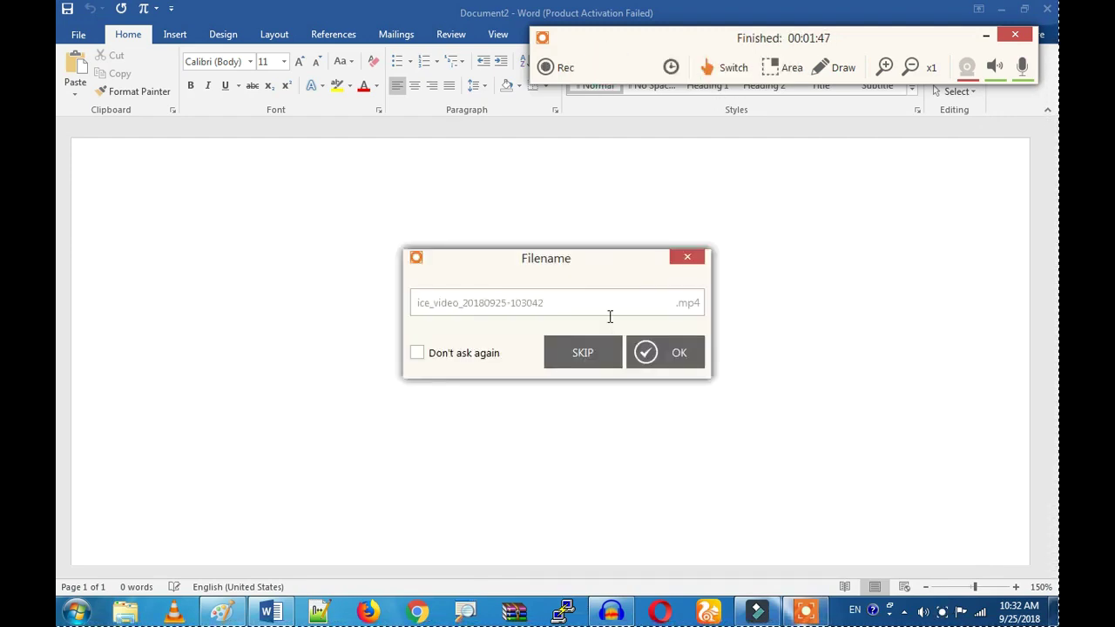
click(592, 351)
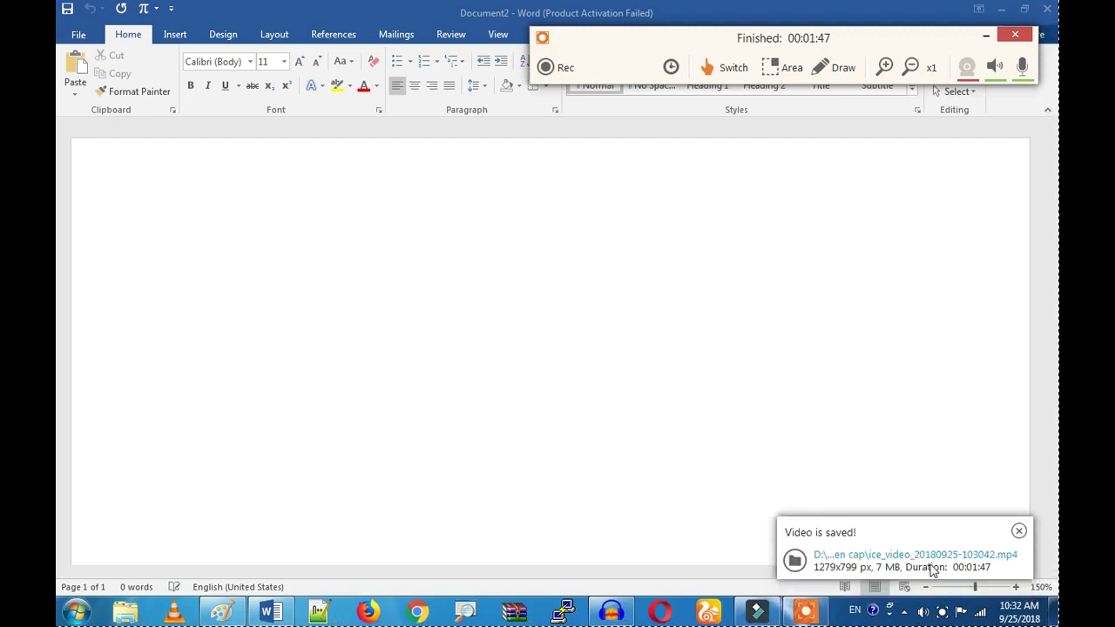
click(1019, 532)
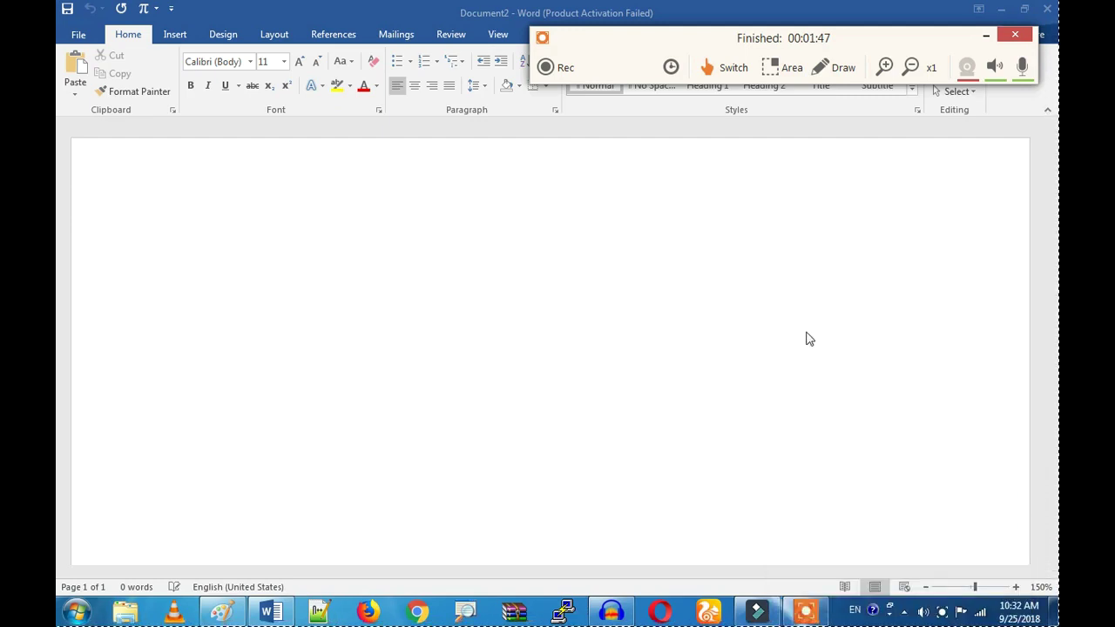